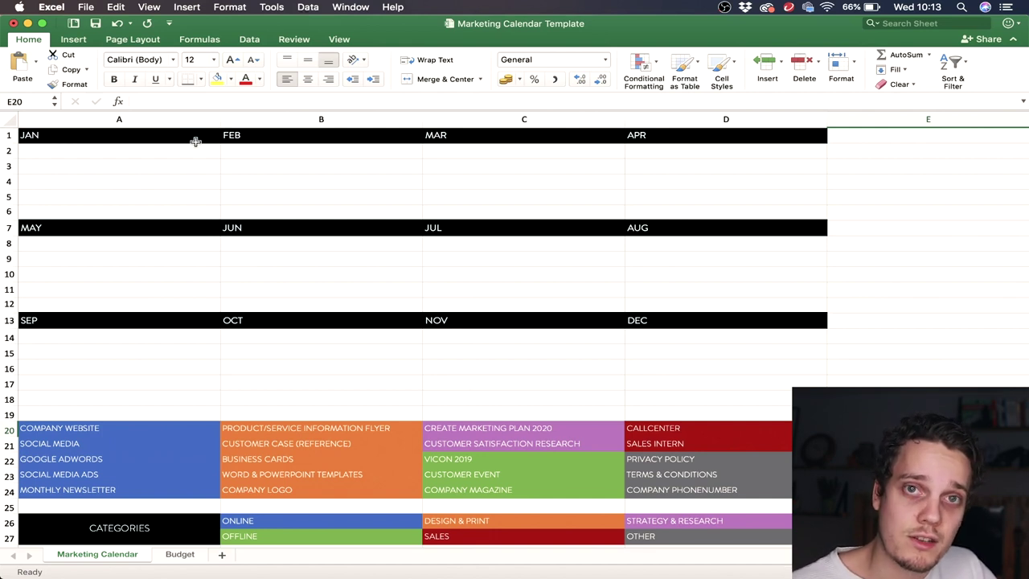
Review the task list from COMPANY WEBSITE to MONTHLY NEWSLETTER and the ONLINE category.
click(142, 430)
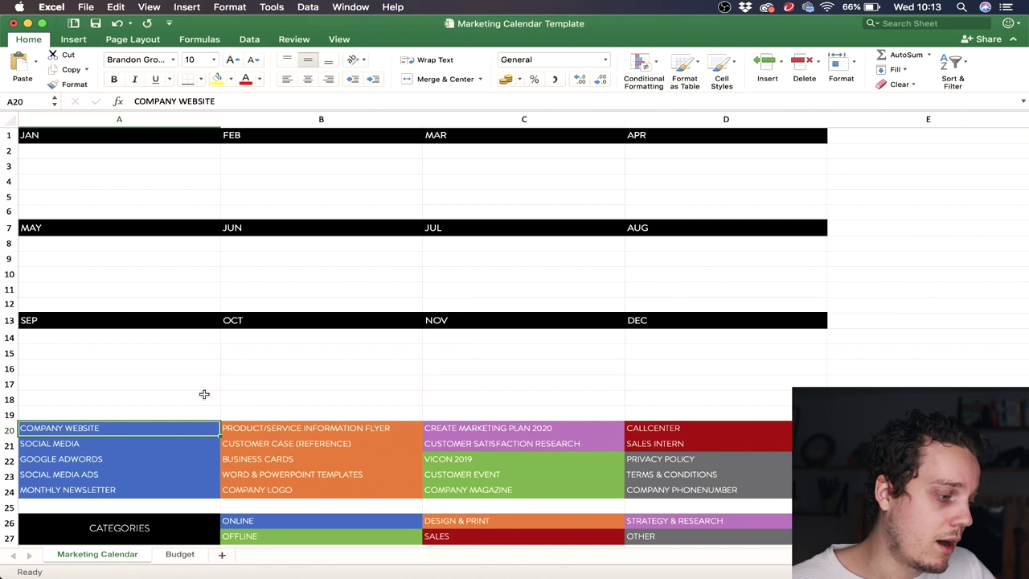
click(141, 443)
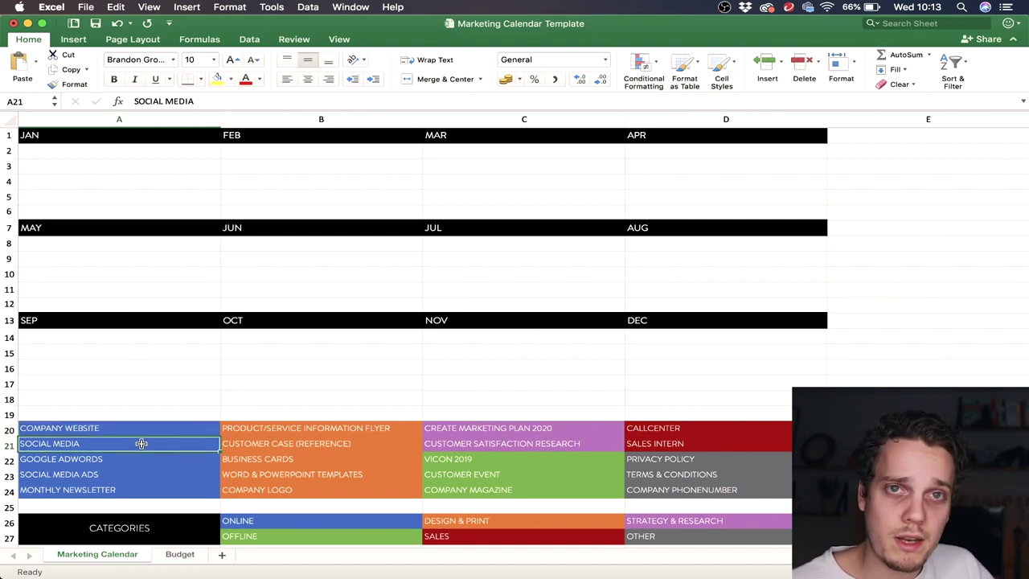
click(134, 460)
click(121, 476)
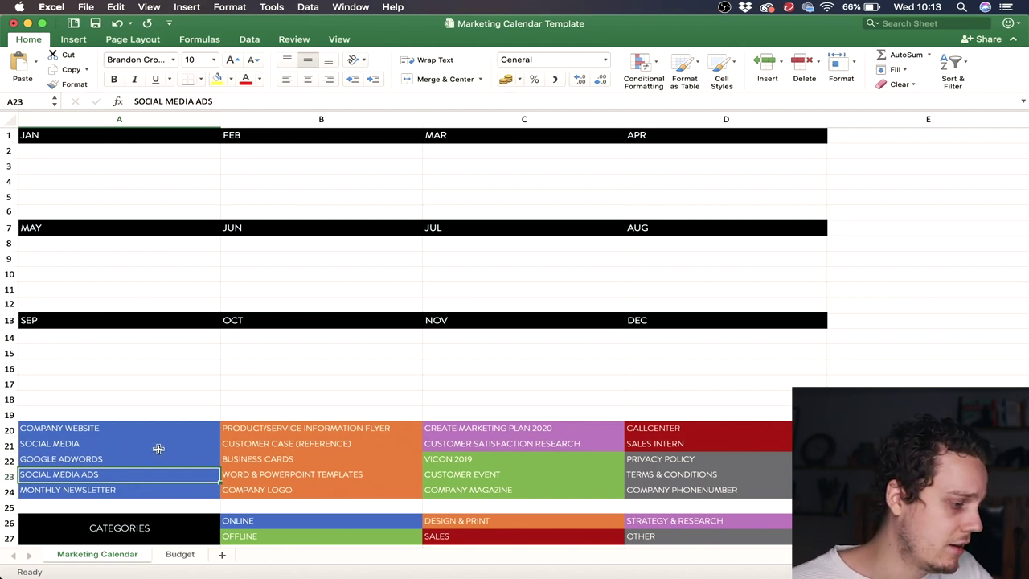
click(122, 490)
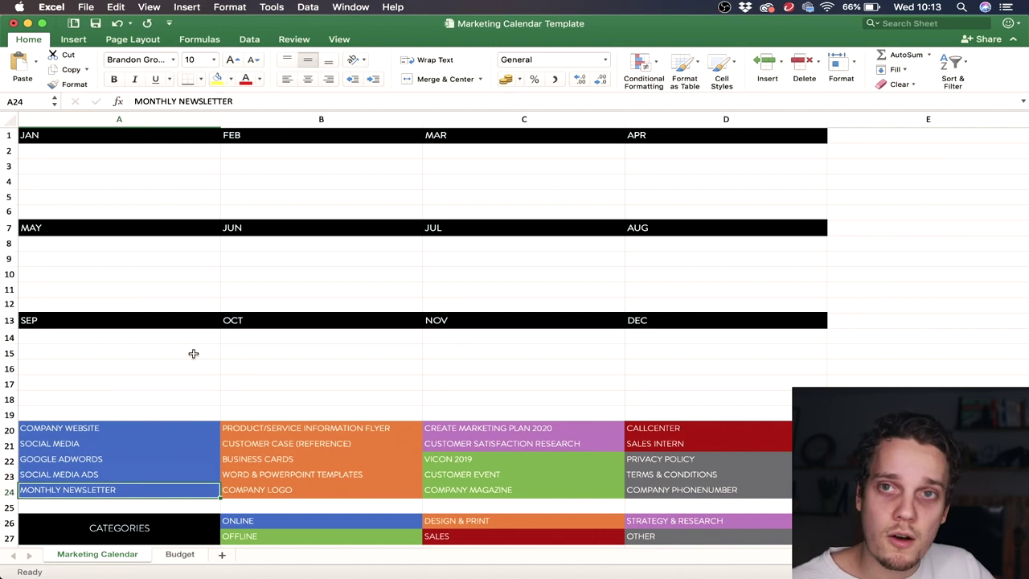
click(287, 522)
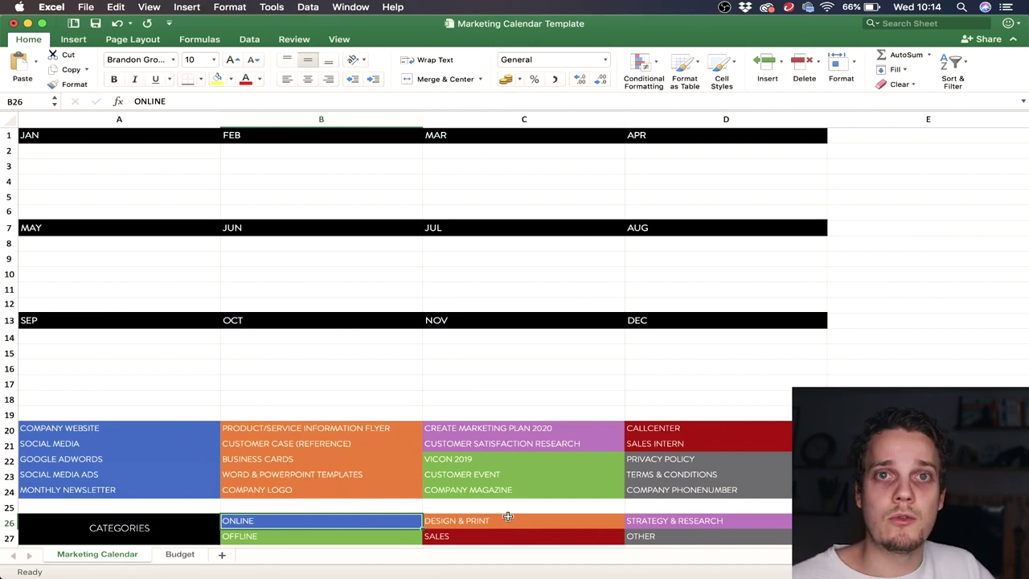
Move the COMPANY WEBSITE task from the list into cell A2 under JAN.
click(216, 368)
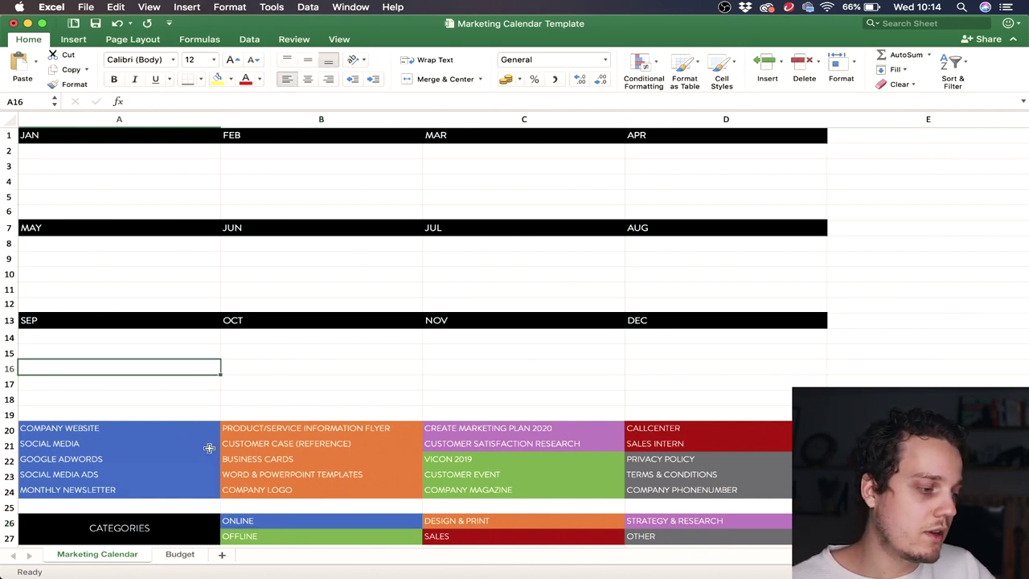
click(175, 414)
drag(185, 410, 288, 411)
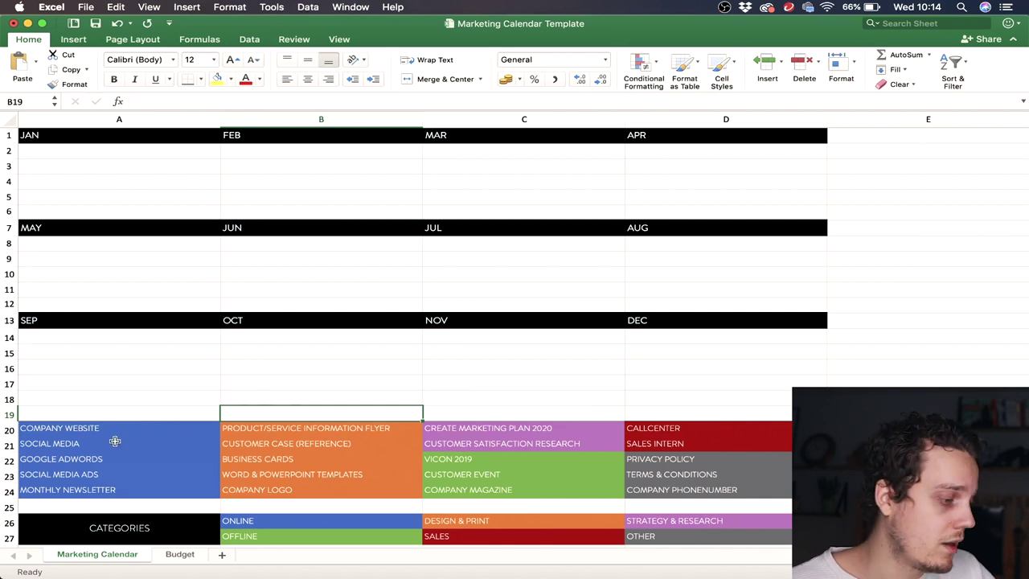
click(146, 432)
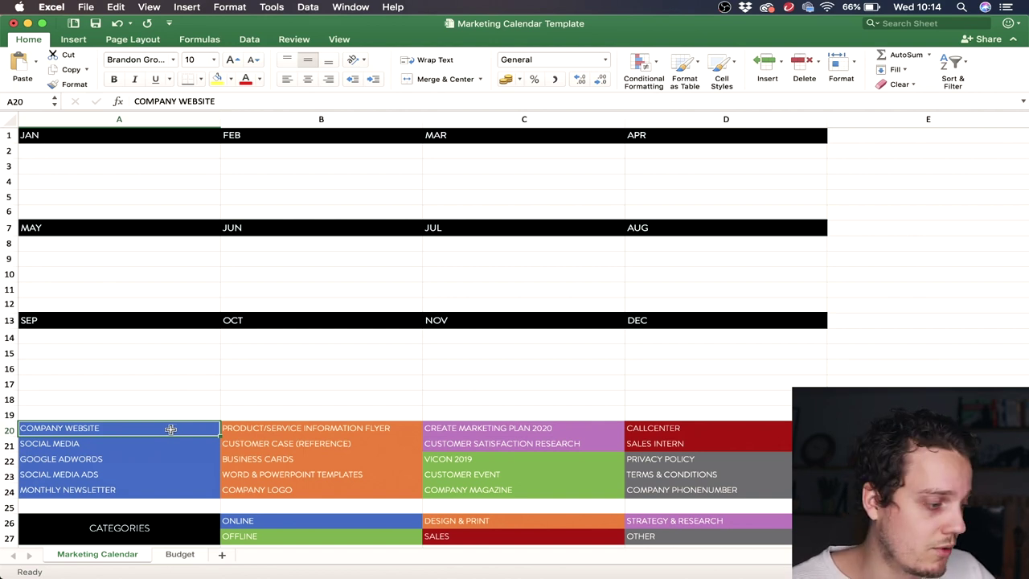
drag(143, 422, 132, 147)
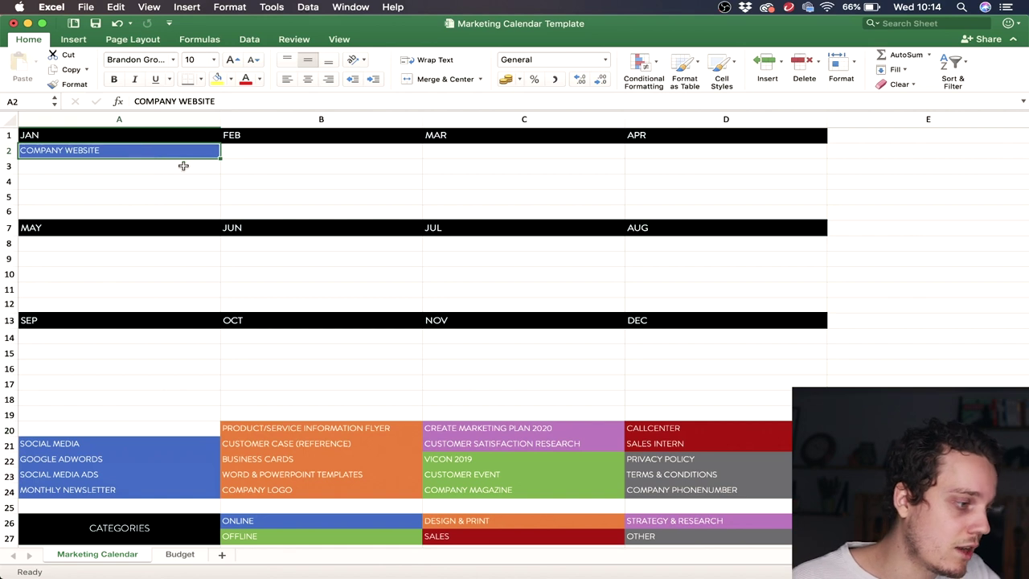
Shift COMPANY WEBSITE to B2 under FEB and enter CREATE WEBSITE in A2.
click(170, 176)
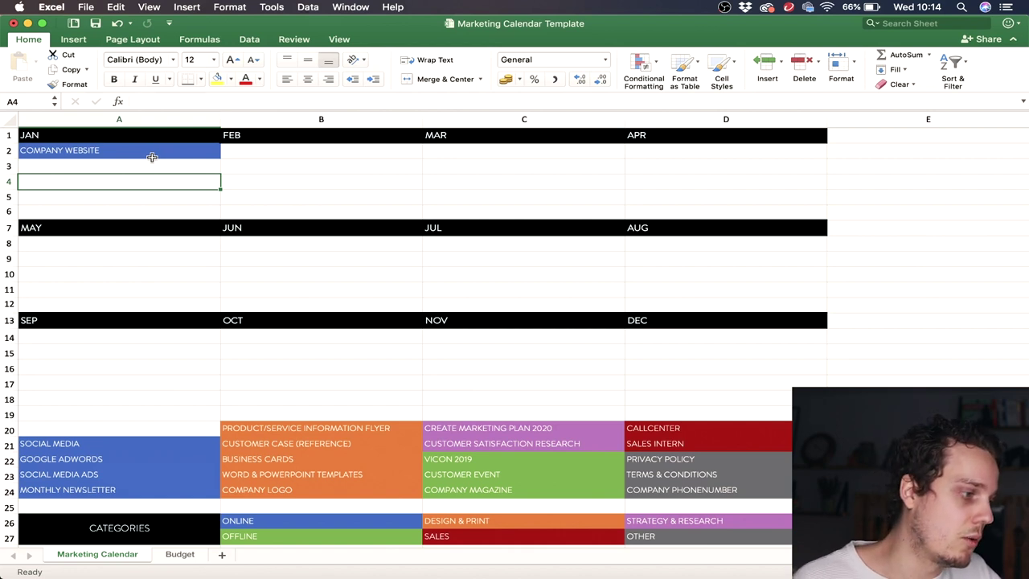
click(152, 156)
drag(132, 157, 243, 157)
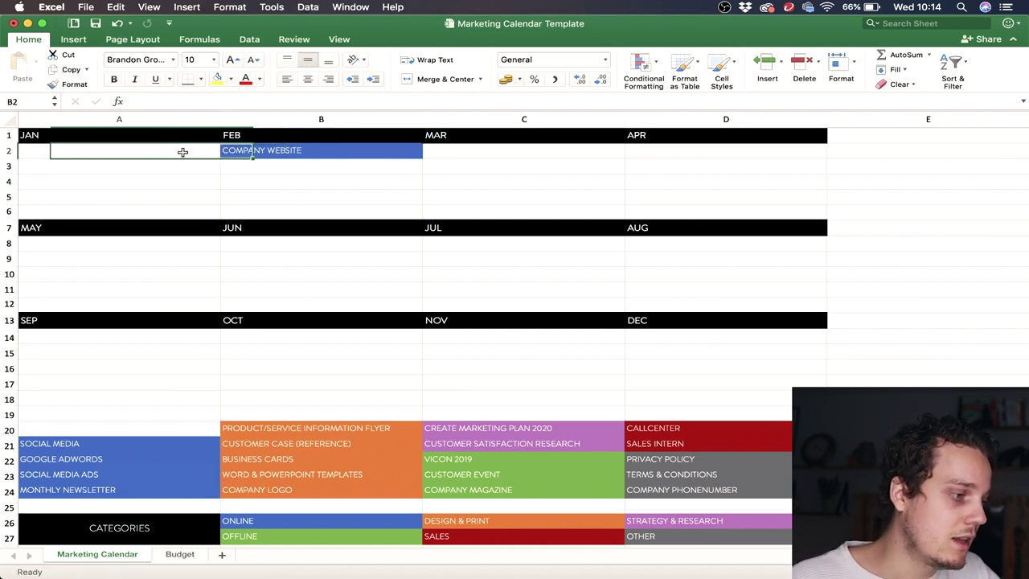
click(183, 151)
text(Crea)
key(BackSpace)
key(BackSpace)
key(BackSpace)
key(BackSpace)
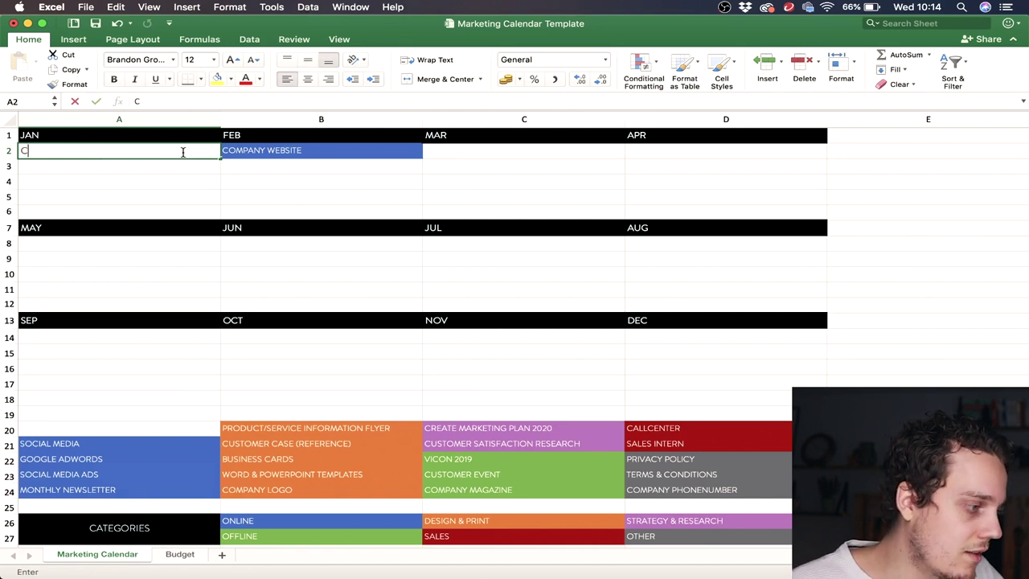
text(CREATE WEBSITE)
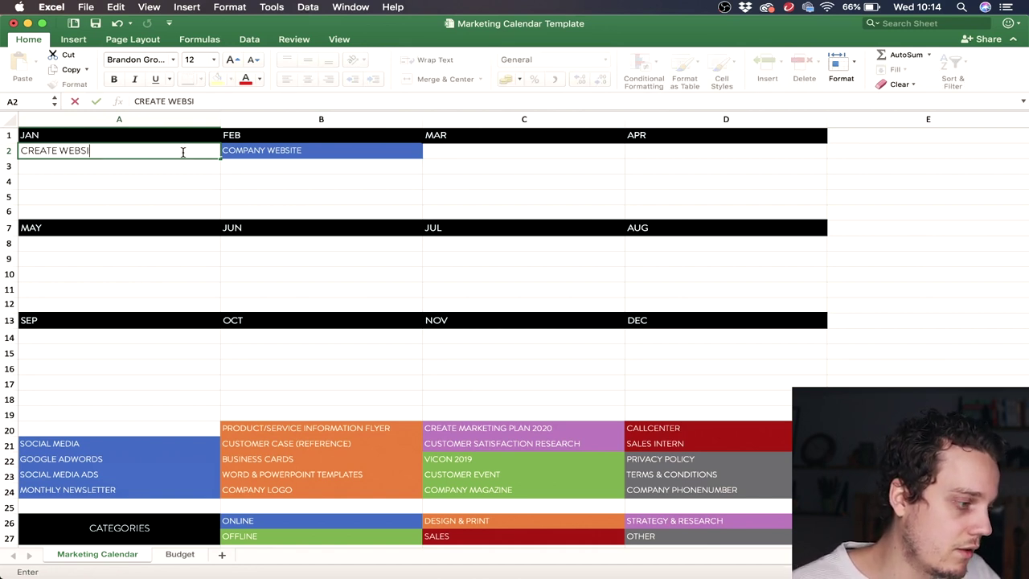
key(Return)
Overwrite B2 with FILL WEBSITE WITH CONTENT.
click(265, 151)
drag(265, 158, 264, 154)
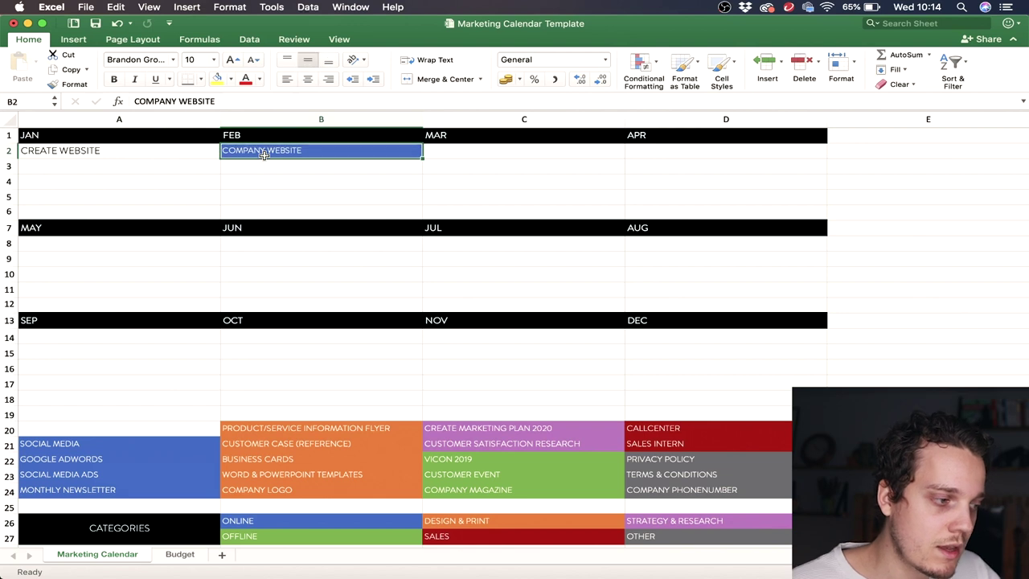
text(FILL)
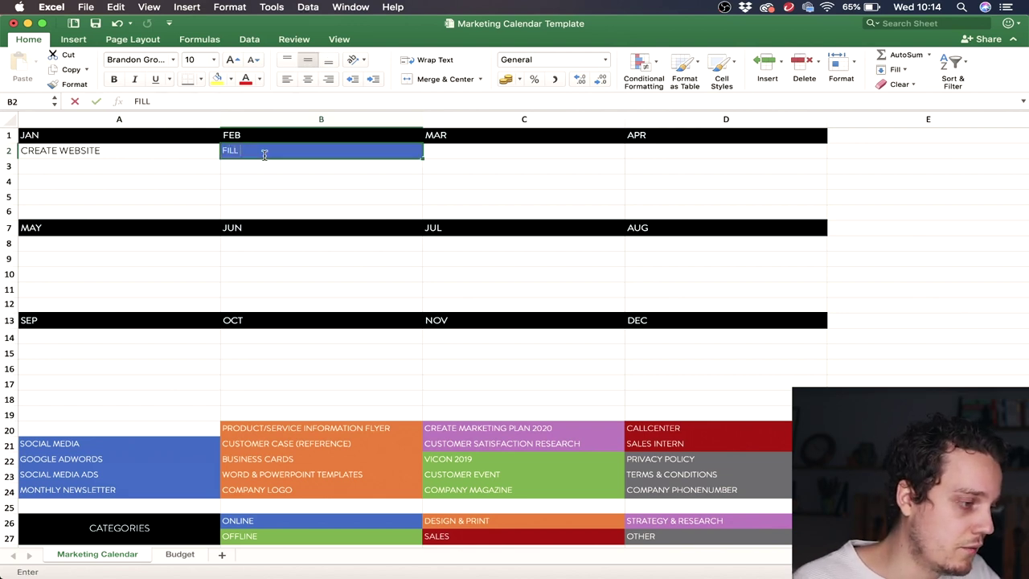
text( WEBSITE WITH CONTENT)
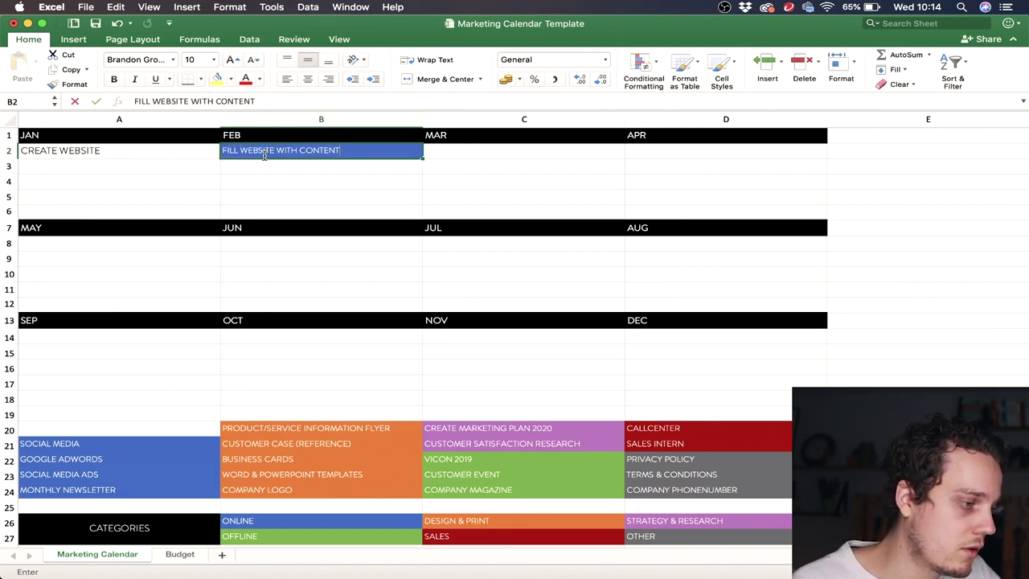
key(Return)
Format Painter the blue ONLINE style from B2 onto CREATE WEBSITE in A2.
click(296, 183)
click(289, 152)
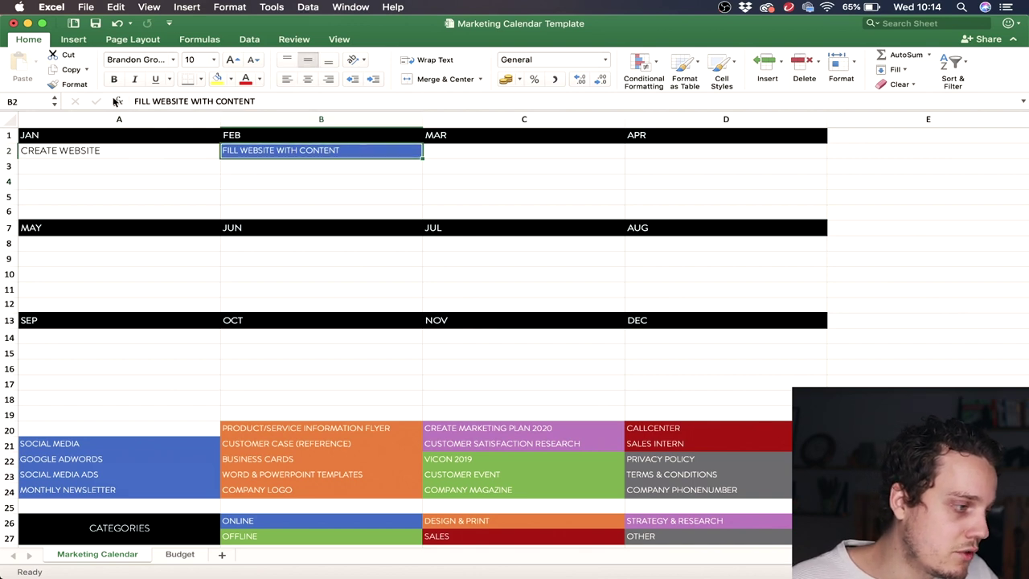
click(70, 84)
click(104, 151)
click(358, 154)
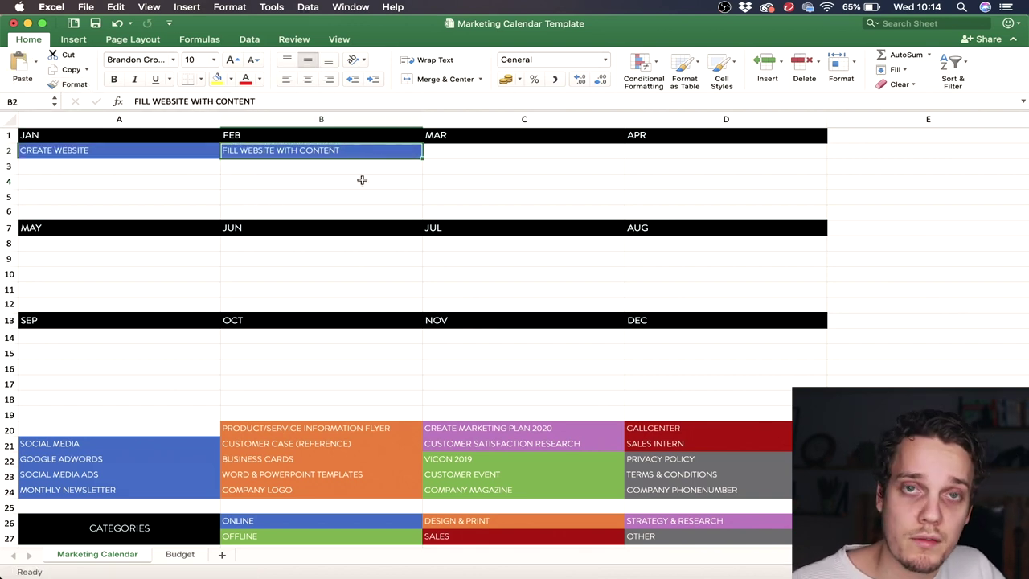
Move the SOCIAL MEDIA task from the list into cell C3 under MAR.
click(324, 165)
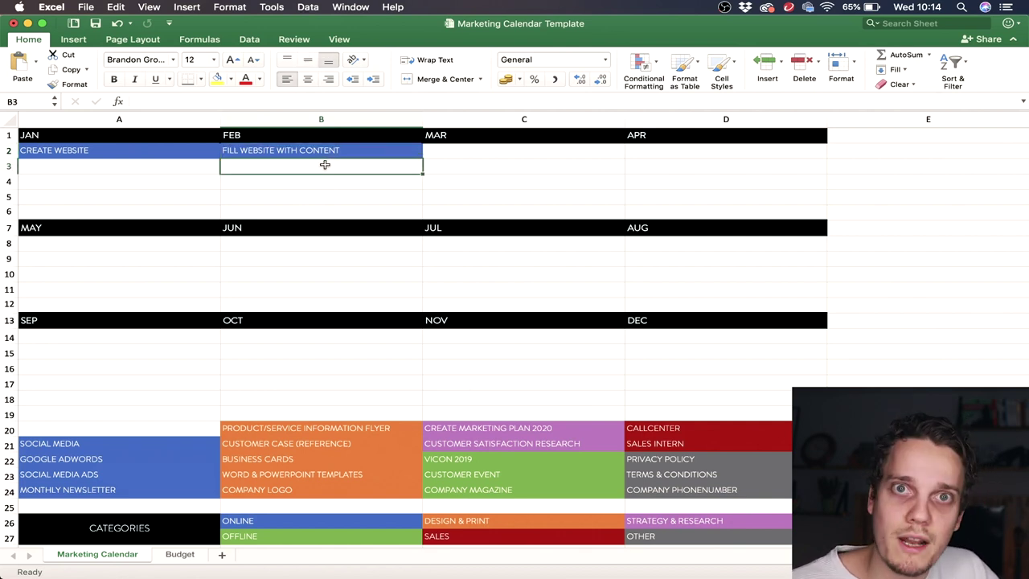
click(332, 194)
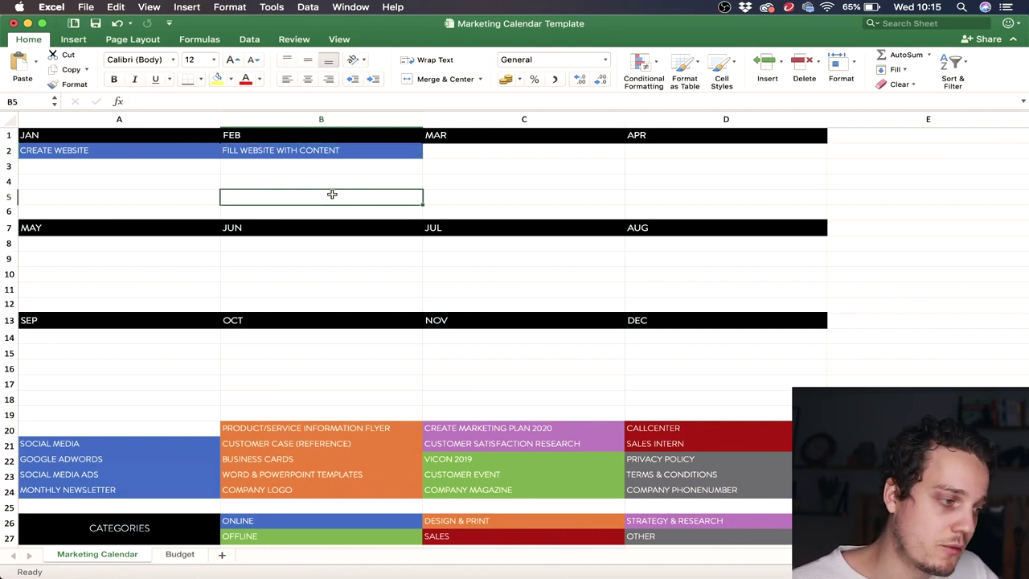
click(113, 445)
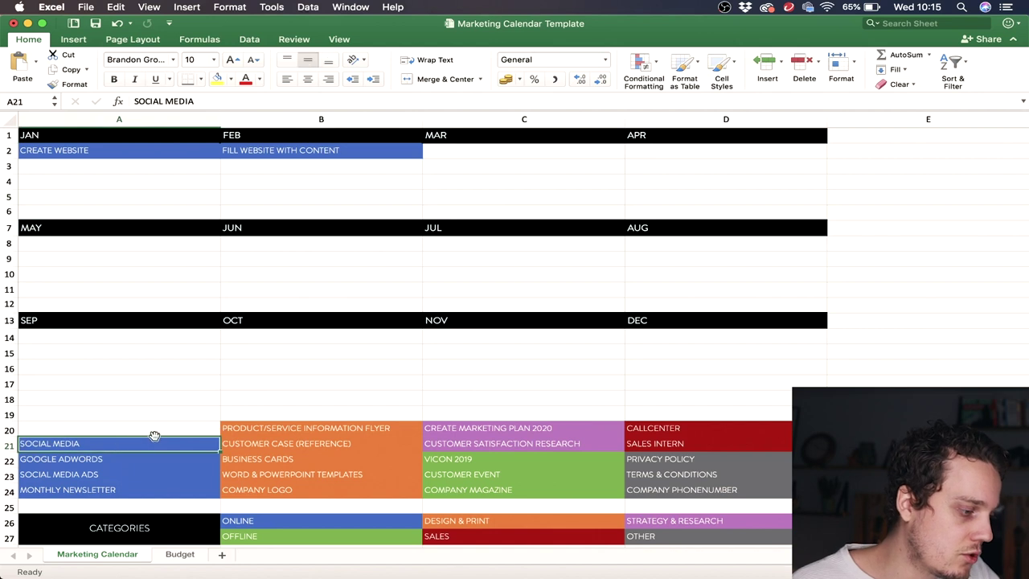
drag(151, 437, 306, 176)
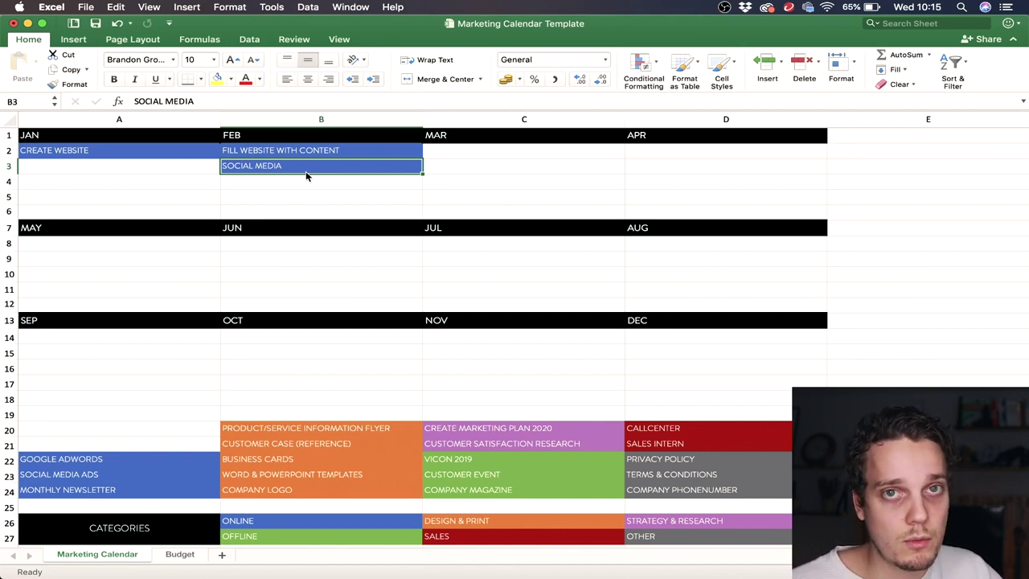
drag(271, 164, 197, 166)
drag(281, 170, 446, 169)
Enter CREATE SOCIAL MEDIA ACCOUNTS in B3 under FEB.
click(360, 166)
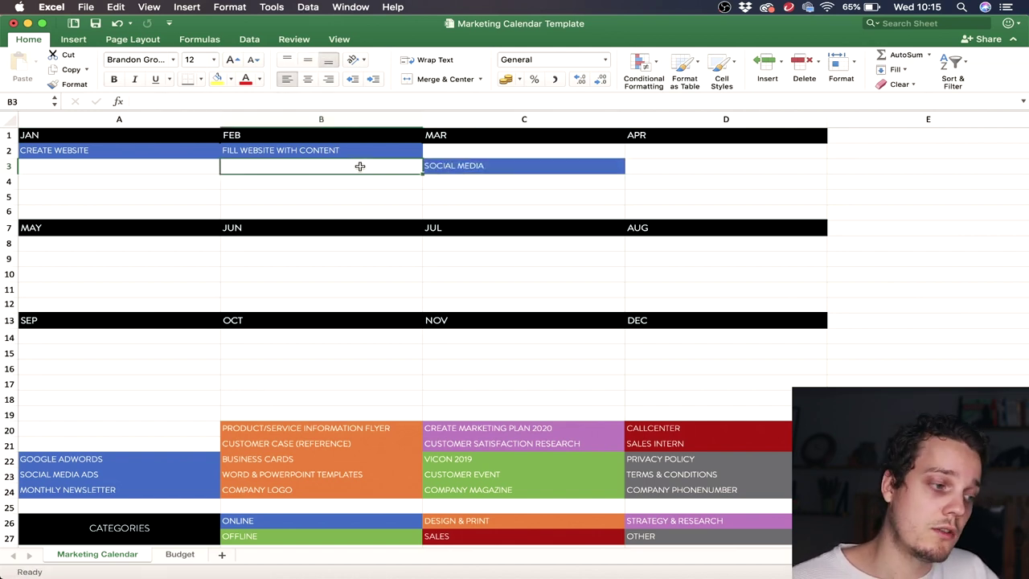
text(CREATE)
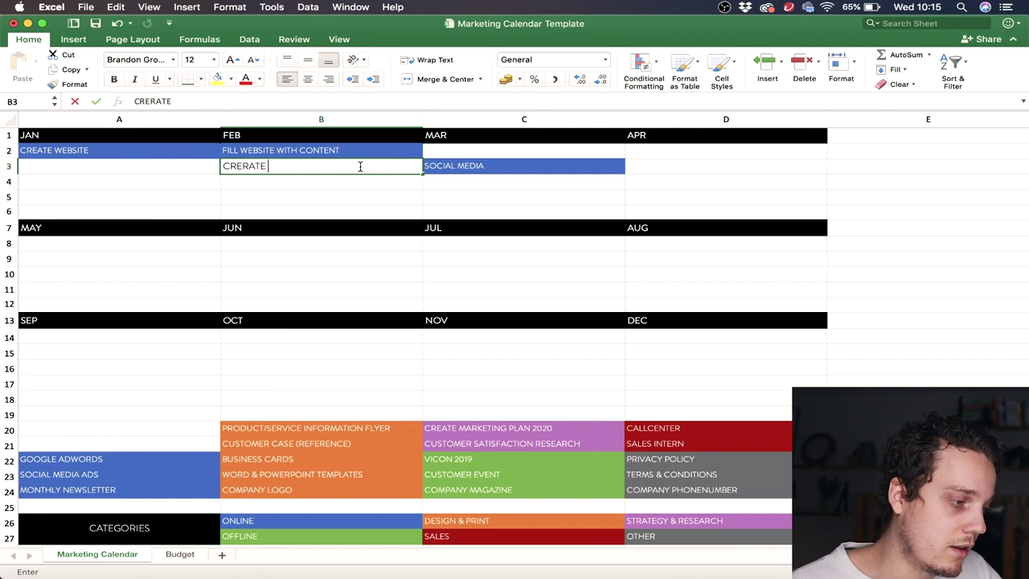
key(BackSpace)
key(BackSpace)
key(BackSpace)
text(R)
key(BackSpace)
text(ATE SCIA)
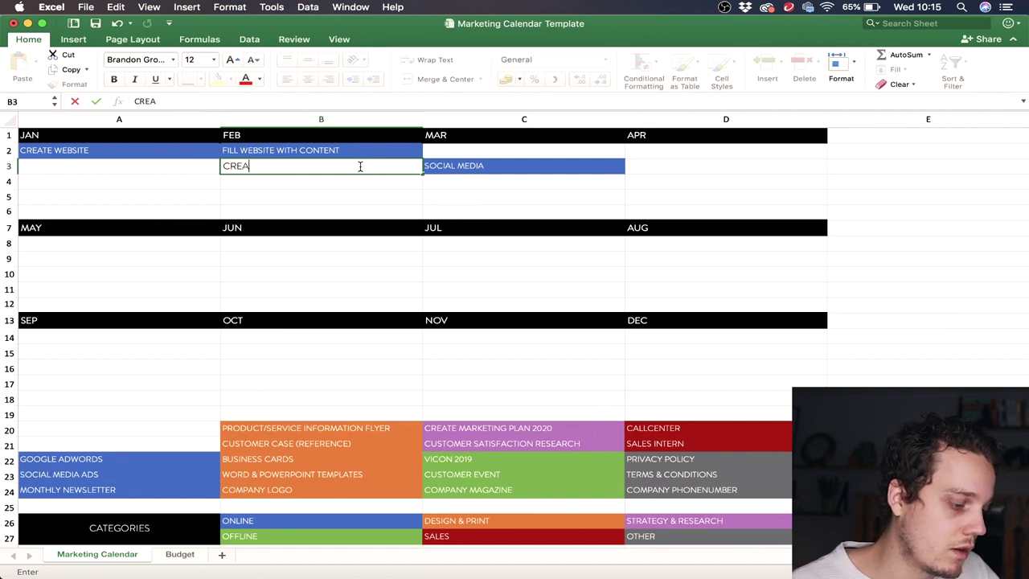
key(BackSpace)
key(BackSpace)
key(BackSpace)
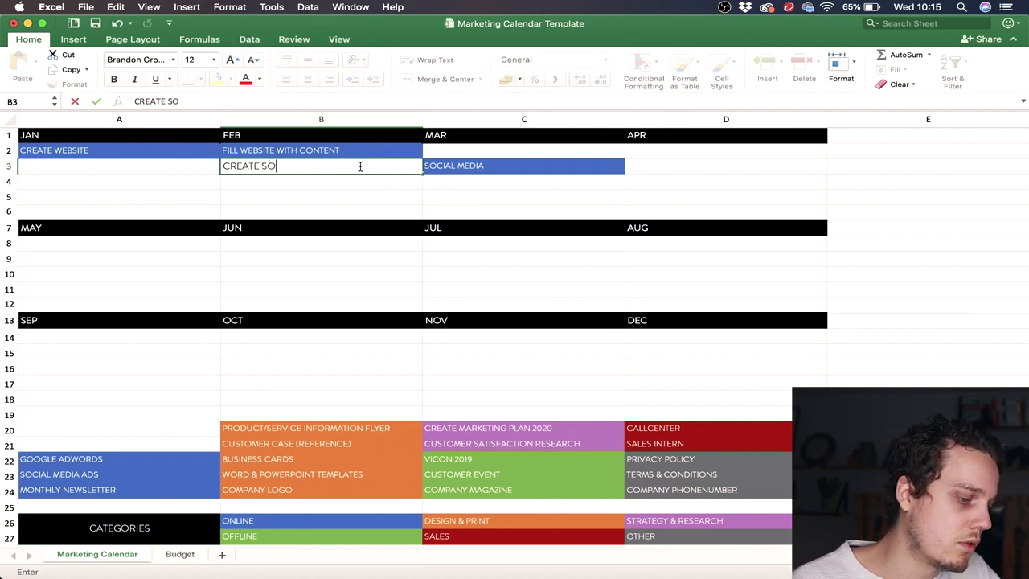
text(OCIAL MEDIA ACCOUNTS)
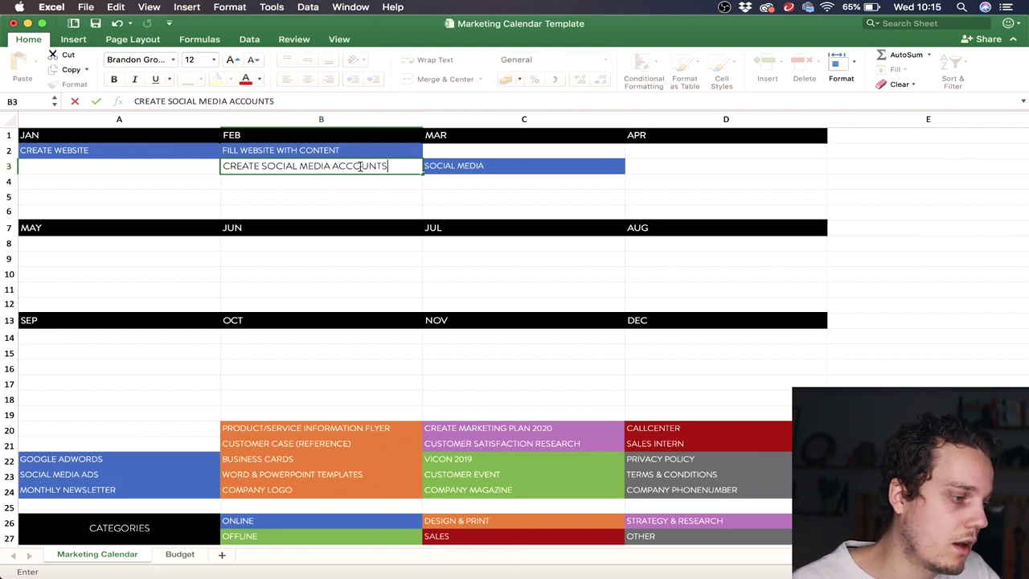
key(Return)
Copy the blue style onto B3, then move SOCIAL MEDIA up into C2 for editing.
click(430, 165)
click(68, 83)
click(315, 166)
click(476, 166)
drag(487, 161, 491, 151)
double_click(497, 150)
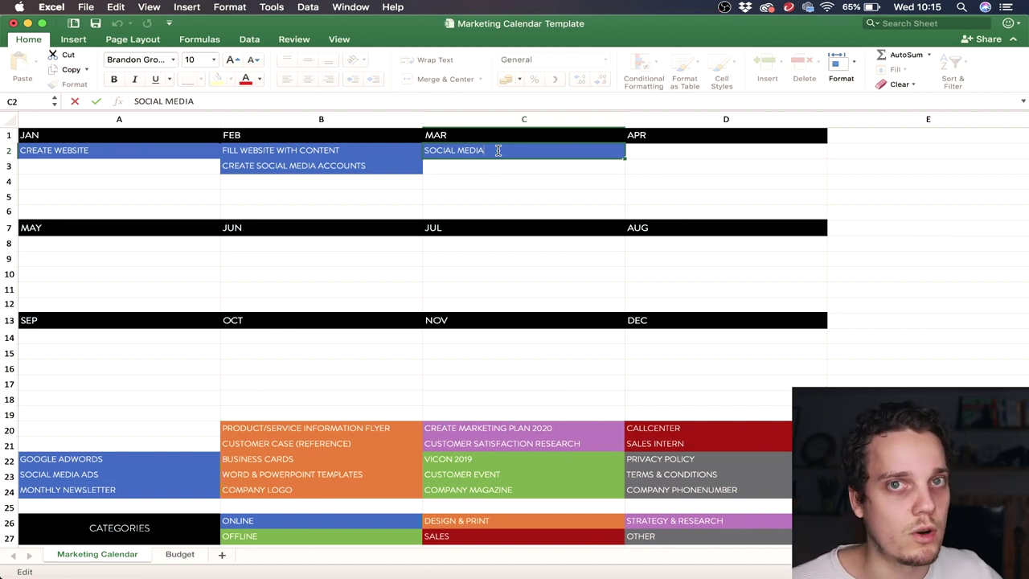
Rename the March task in C2 to CREATE SOCIAL MEDIA CALENDAR.
drag(497, 150, 407, 144)
text(CRE)
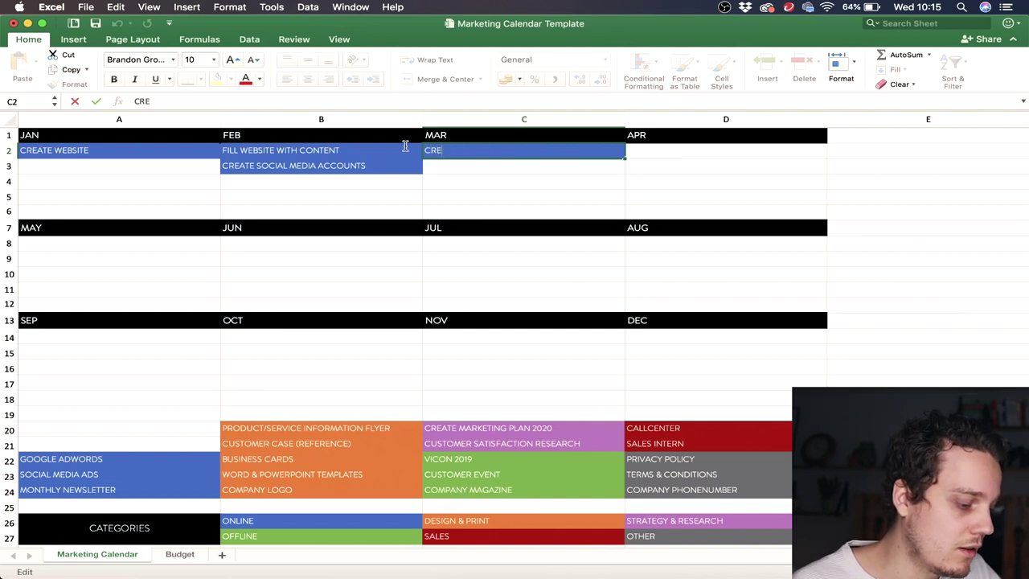
text(ATE MARKETING)
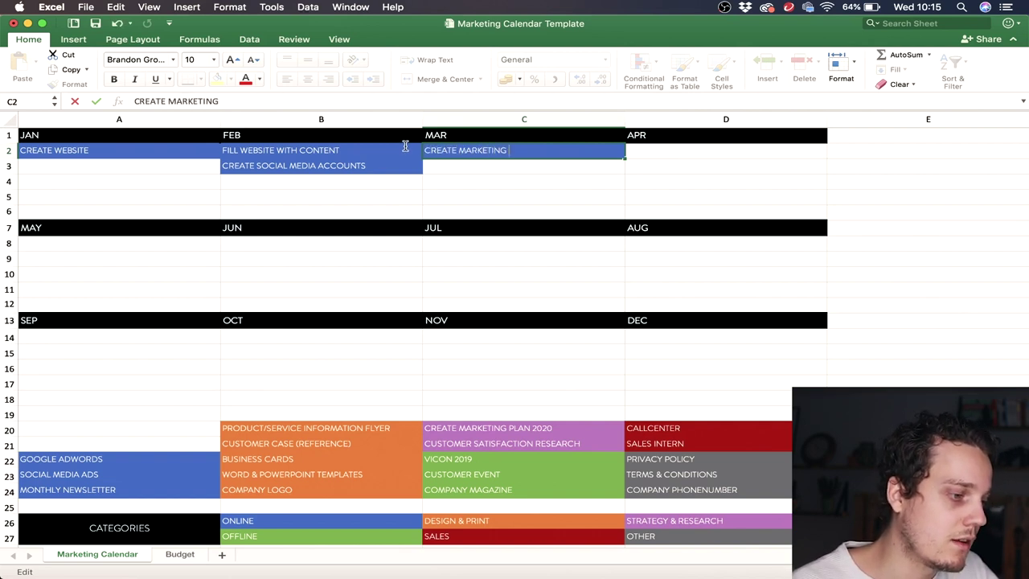
key(BackSpace)
key(BackSpace)
key(BackSpace)
key(BackSpace)
key(BackSpace)
key(BackSpace)
key(BackSpace)
key(BackSpace)
key(BackSpace)
key(BackSpace)
text(SOCIAL MEDIA CALA)
key(BackSpace)
text(ENDAR)
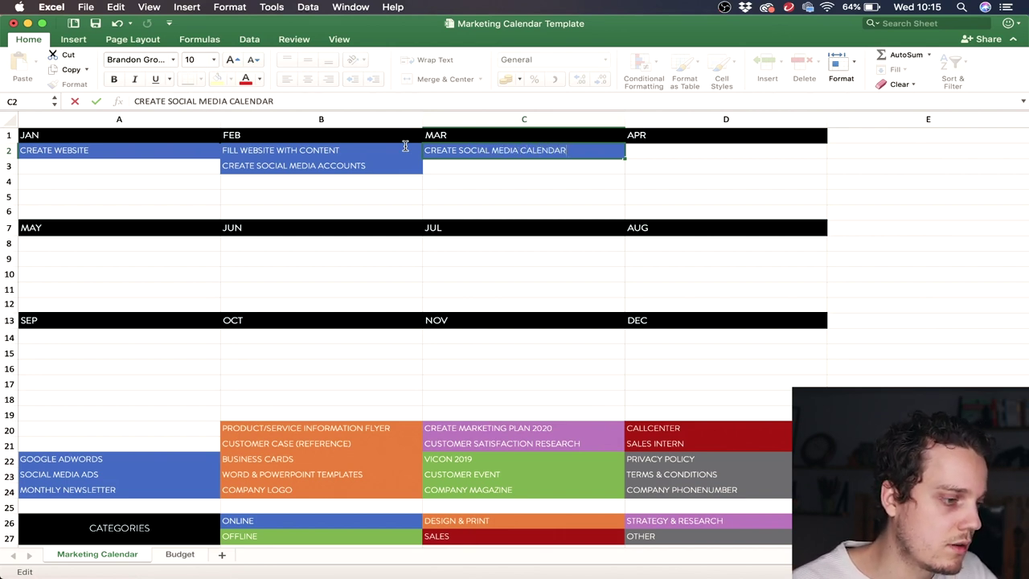
key(Return)
Give April's D2 the blue style and enter SOCIAL MEDIA POSTS.
click(532, 151)
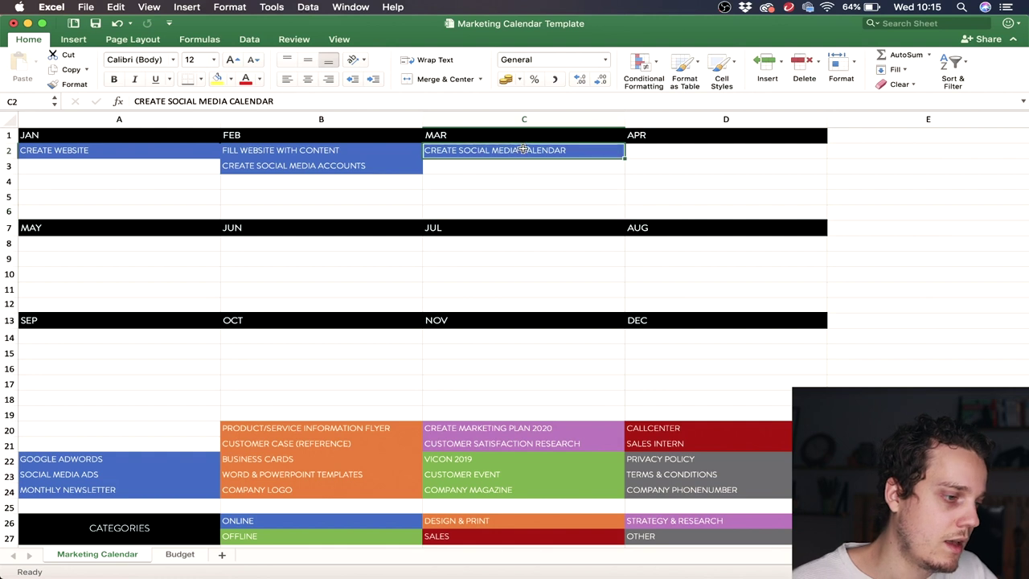
click(74, 85)
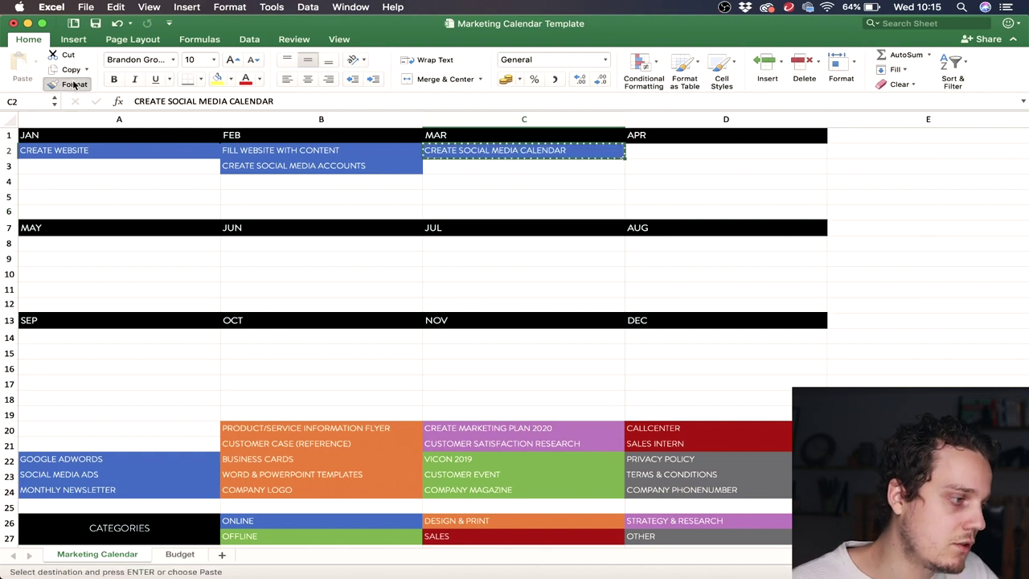
click(647, 155)
text(SOCIAL)
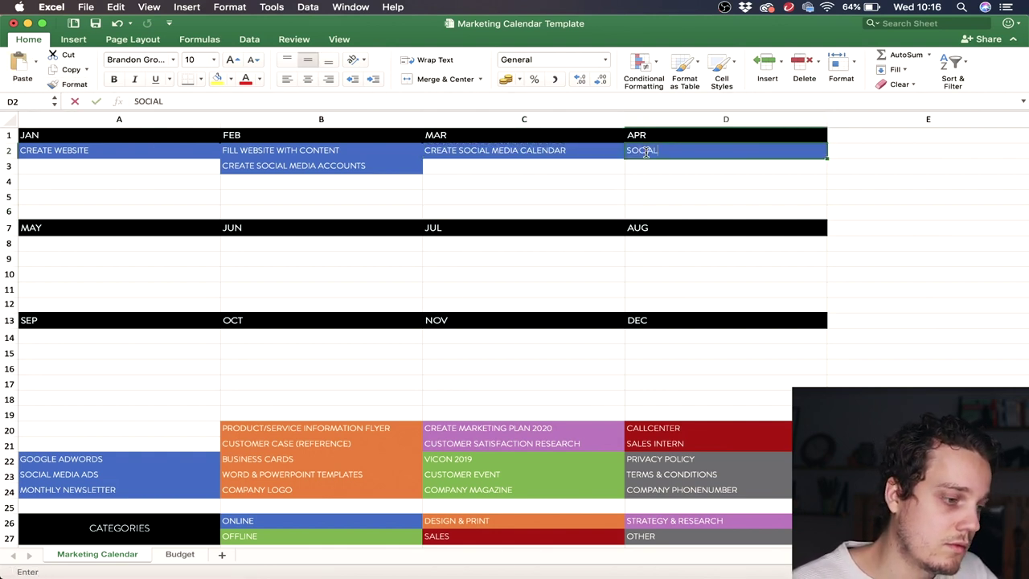
text( MEDIA POSTS)
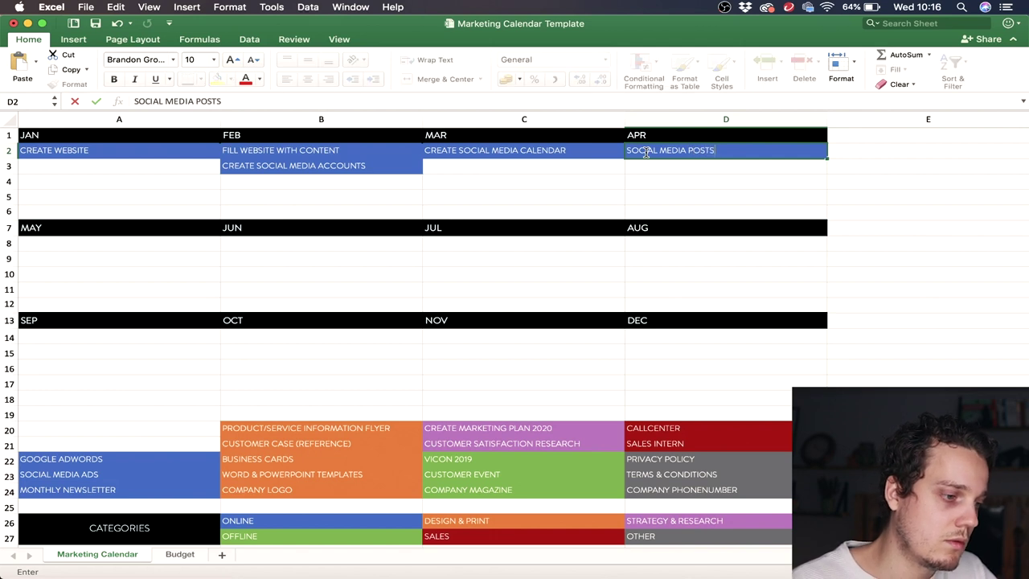
key(Return)
Copy SOCIAL MEDIA POSTS into A8 under MAY.
click(656, 153)
key(super+c)
click(144, 241)
key(super+v)
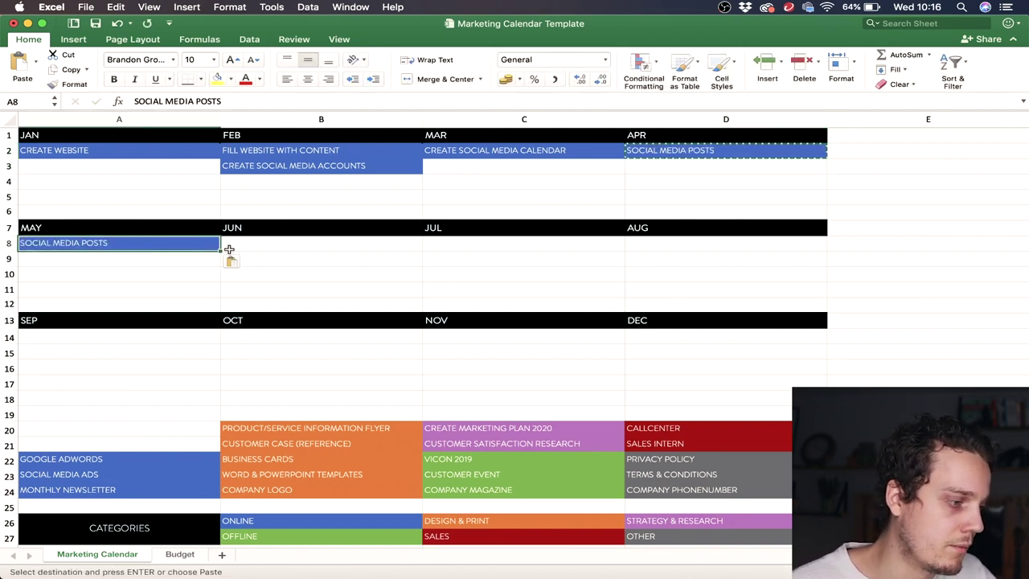
Fill SOCIAL MEDIA POSTS across A8:D8 and paste the row into A14 for September–December.
drag(220, 251, 618, 250)
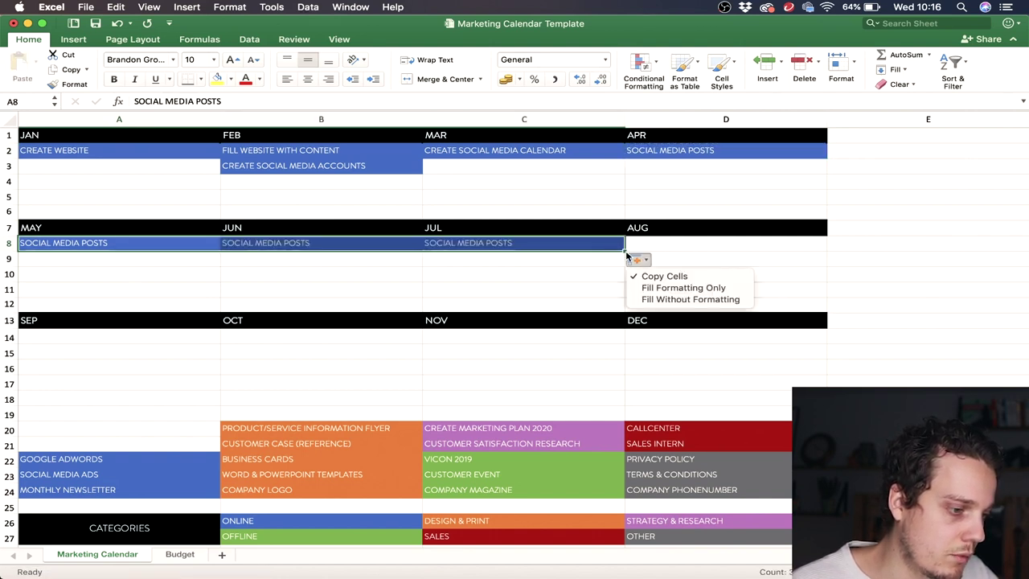
drag(622, 252, 788, 249)
key(ctrl+c)
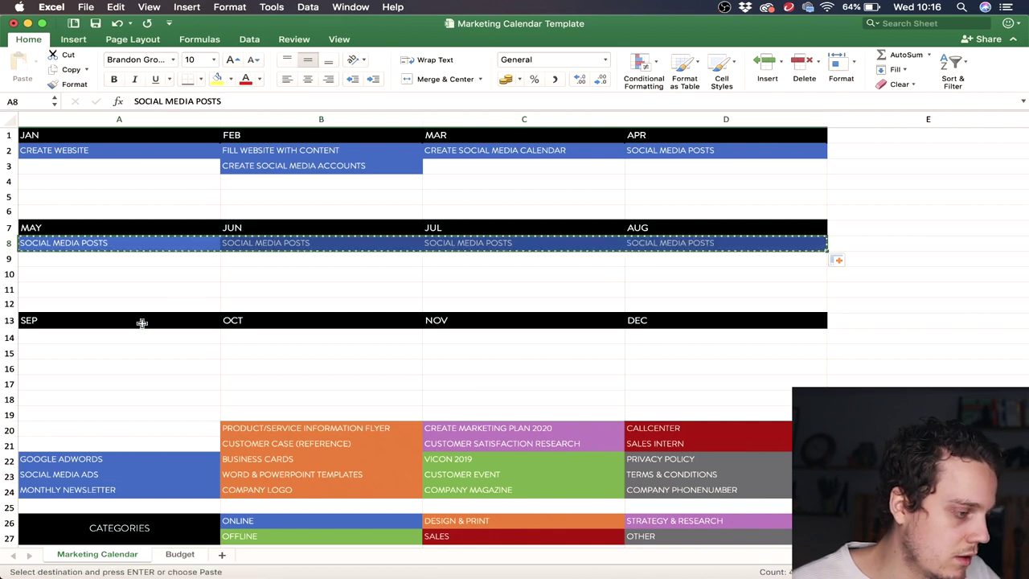
click(118, 338)
key(ctrl+v)
click(314, 381)
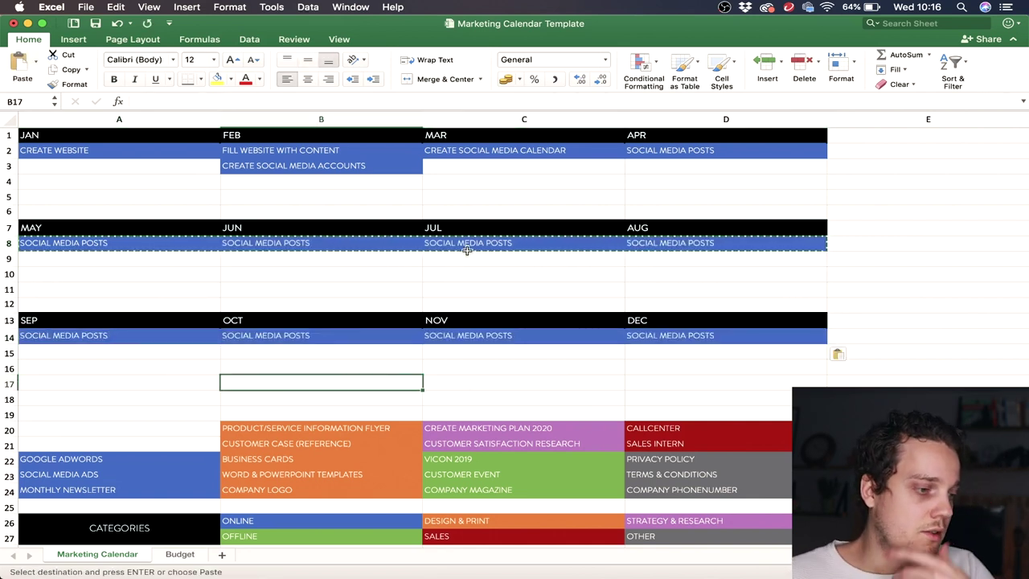
key(Escape)
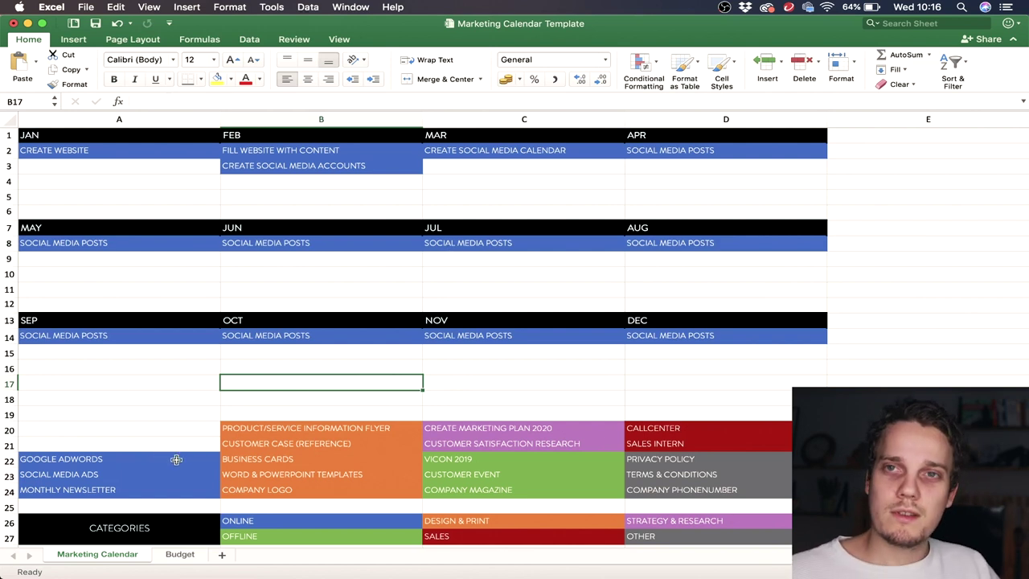
Select the PRODUCT/SERVICE INFORMATION FLYER task in the list.
click(302, 430)
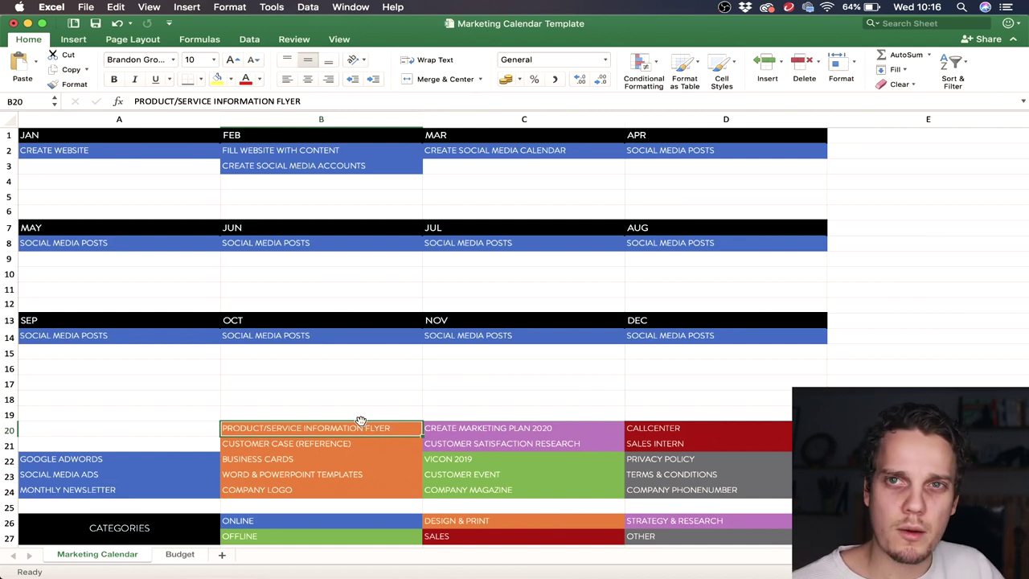
click(309, 411)
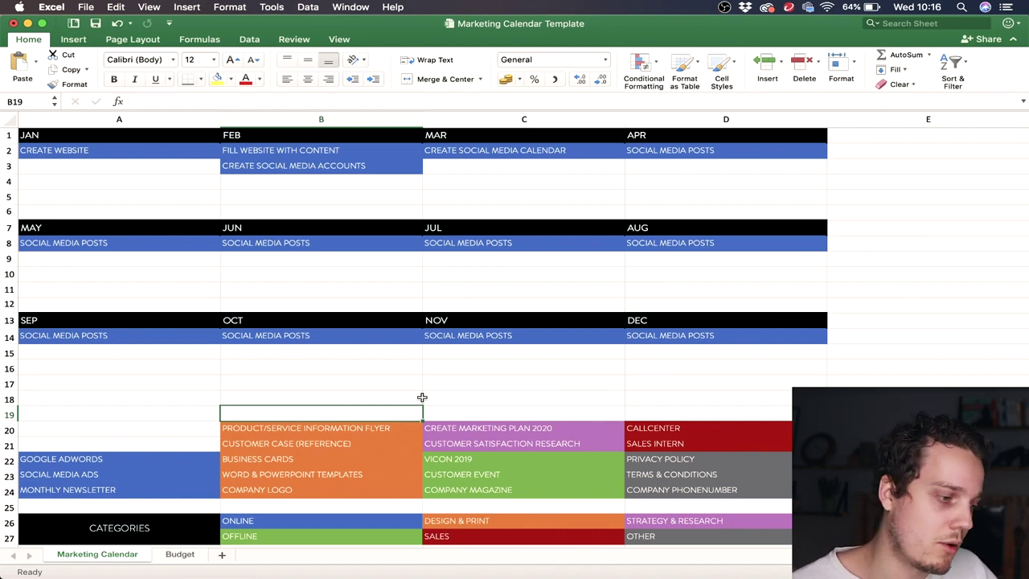
click(366, 427)
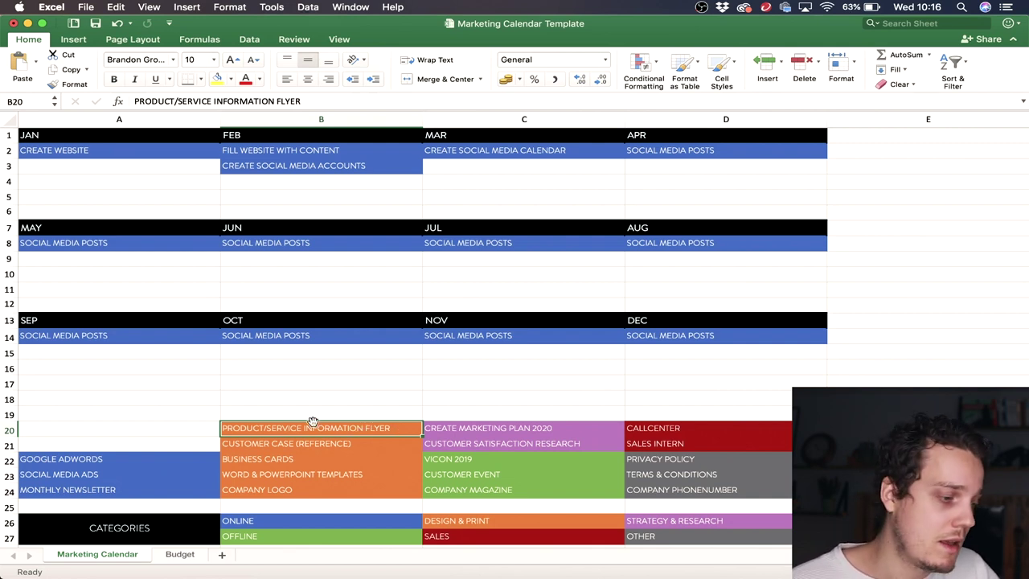
Drag PRODUCT/SERVICE INFORMATION FLYER under JAN, then pick free cells under later months.
drag(310, 420, 191, 165)
click(295, 207)
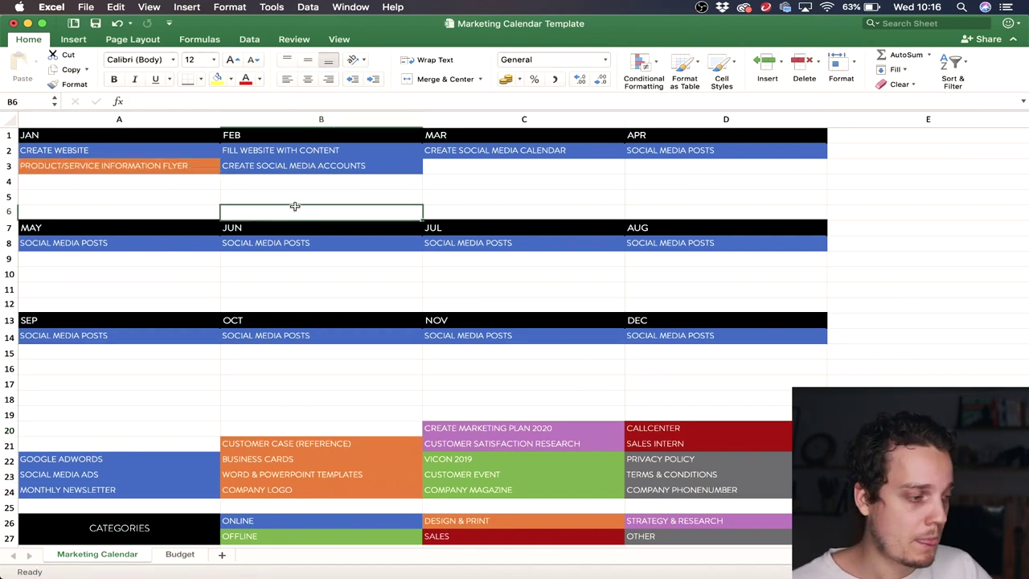
click(327, 426)
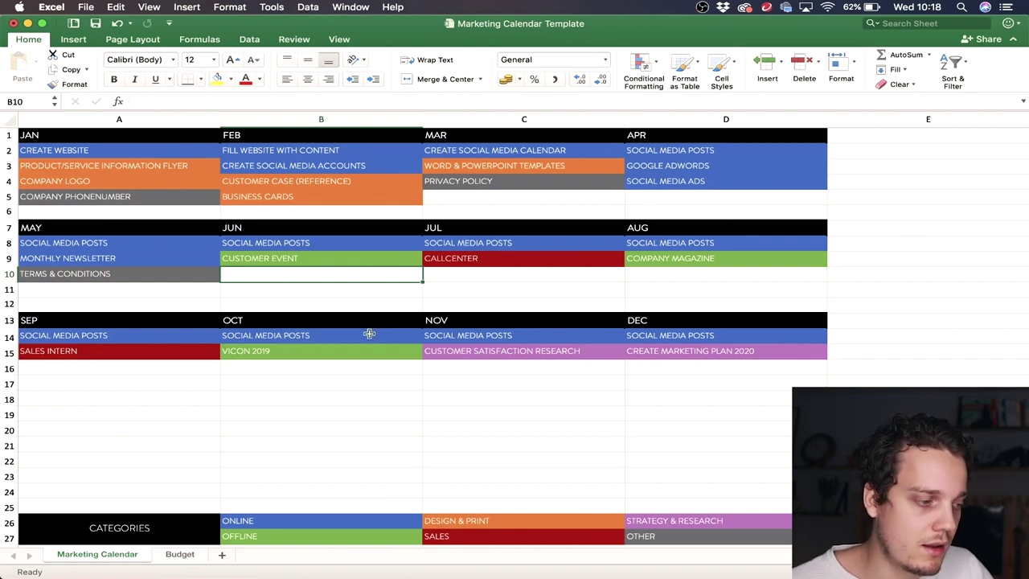
click(355, 290)
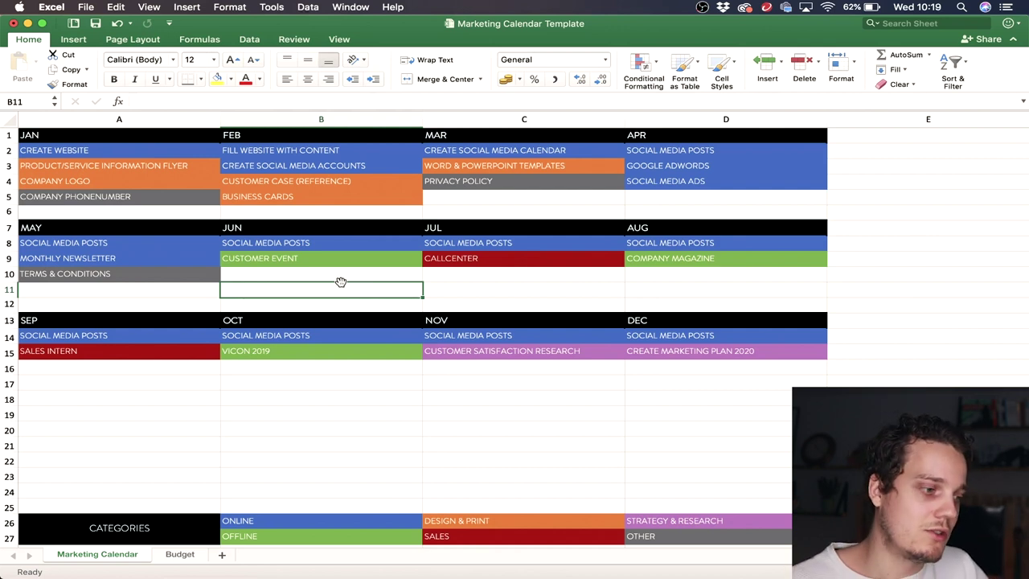
click(327, 271)
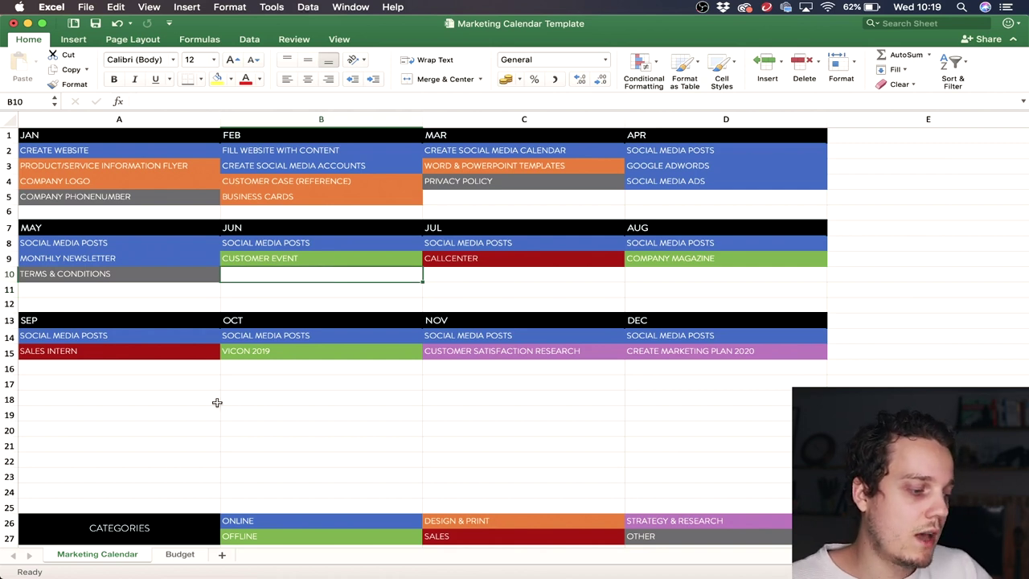
Review the Budget sheet's ONLINE, DESIGN & PRINT, SALES, STRATEGY & RESEARCH and OTHER sections.
click(180, 554)
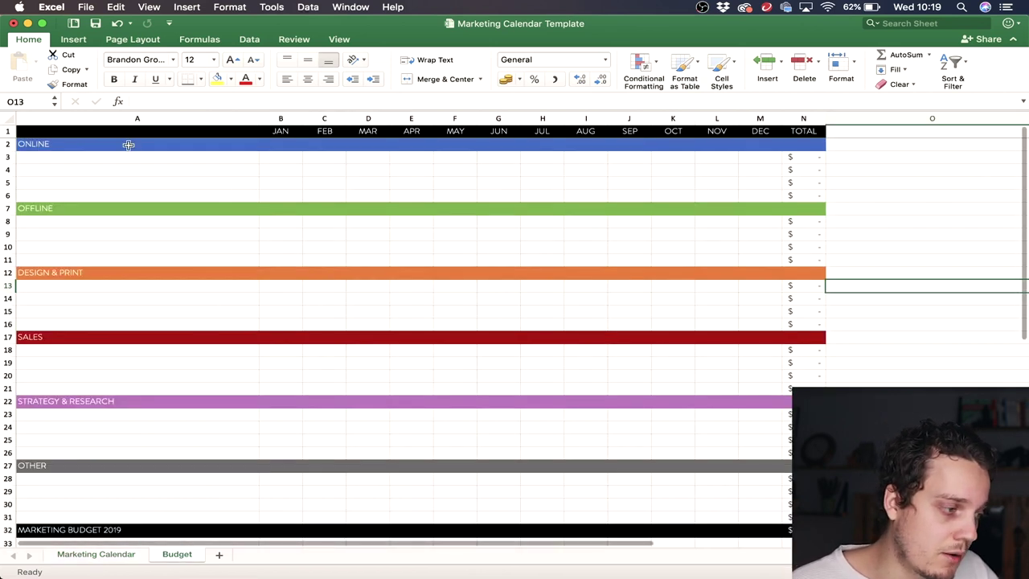
click(127, 144)
click(145, 275)
click(126, 342)
click(121, 404)
click(112, 469)
click(145, 142)
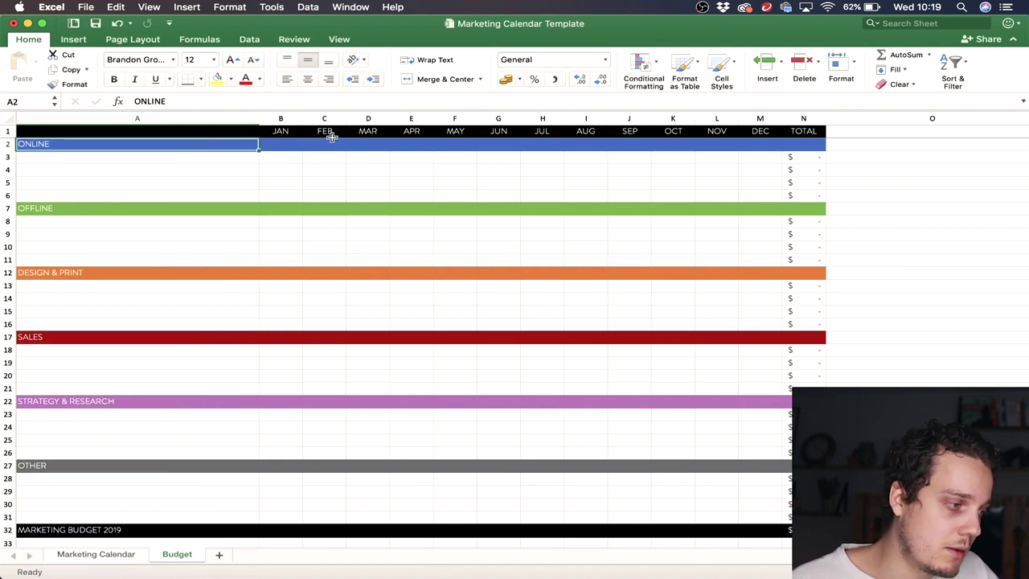
click(283, 131)
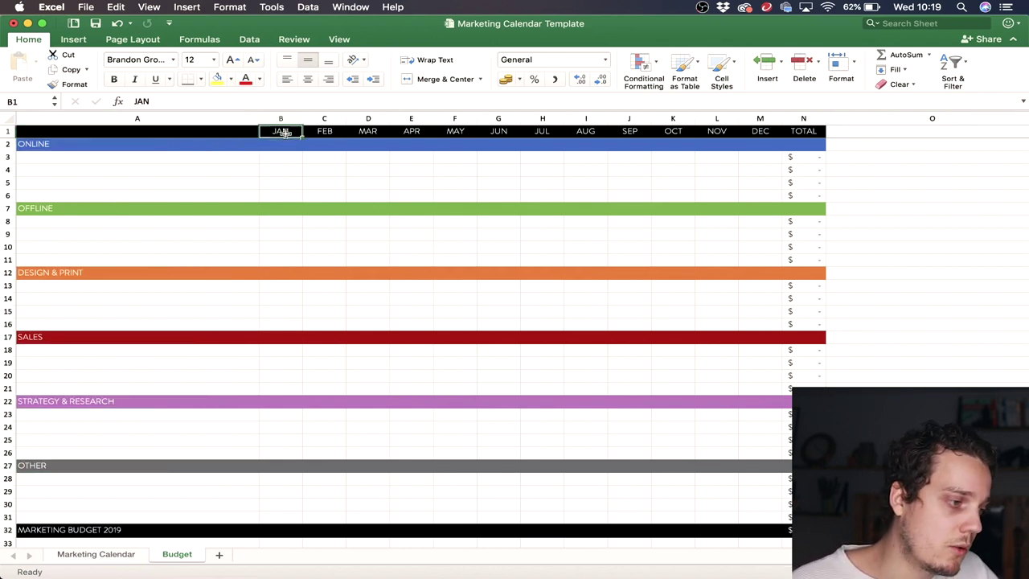
click(131, 553)
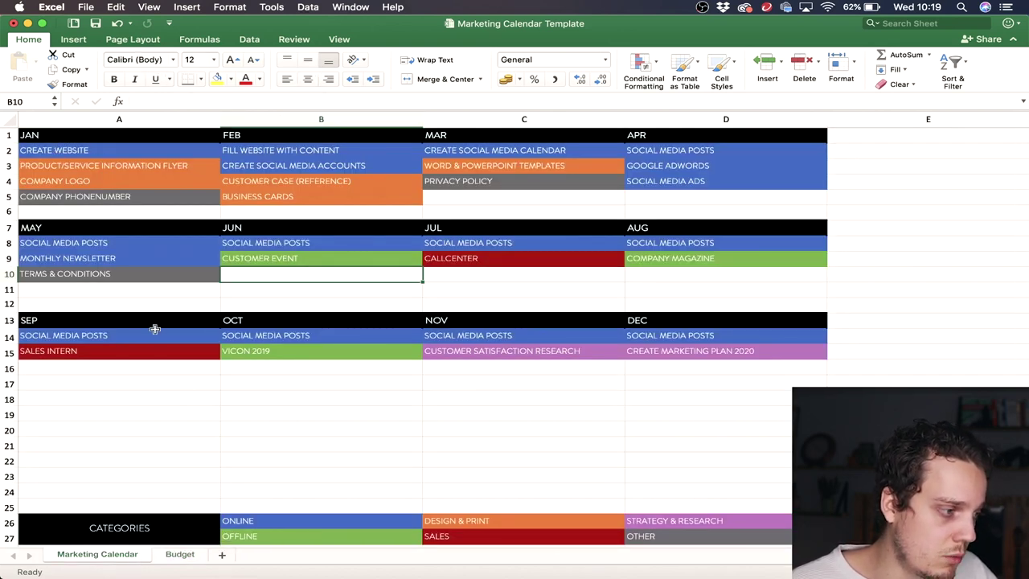
Enter DOMAIN NAMES in the first row under ONLINE on the Budget sheet.
click(184, 553)
click(88, 157)
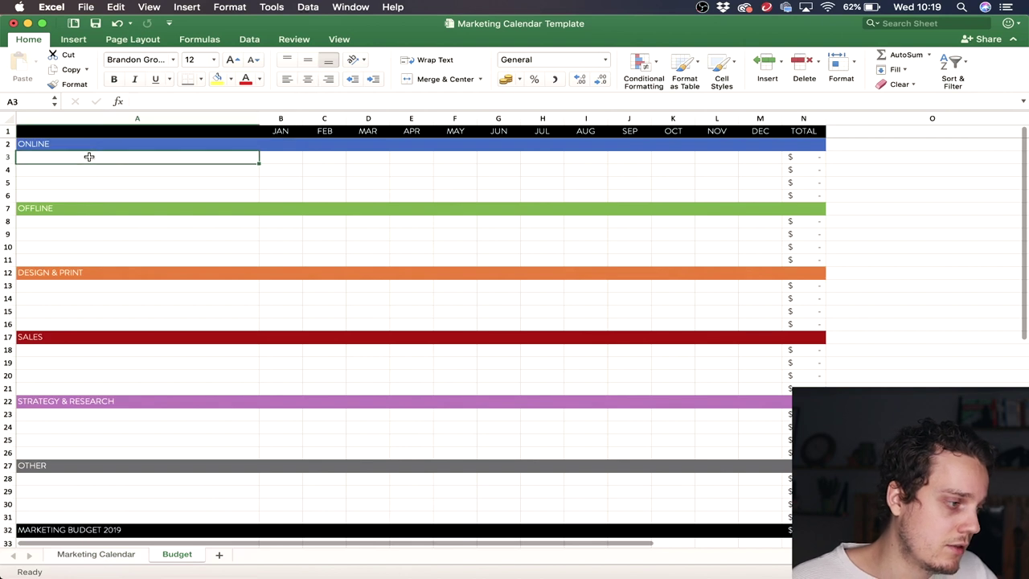
text(DOMAIN)
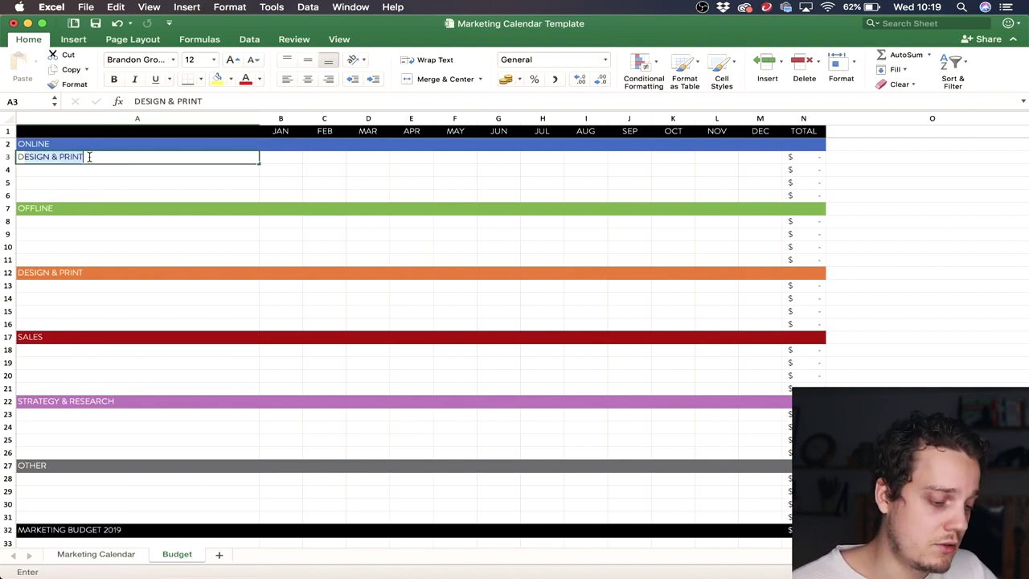
text( NAMES)
key(Return)
Set DOMAIN NAMES' January cost to 150 and return to the Marketing Calendar.
key(Right)
key(Right)
key(Up)
key(Up)
key(Left)
key(Down)
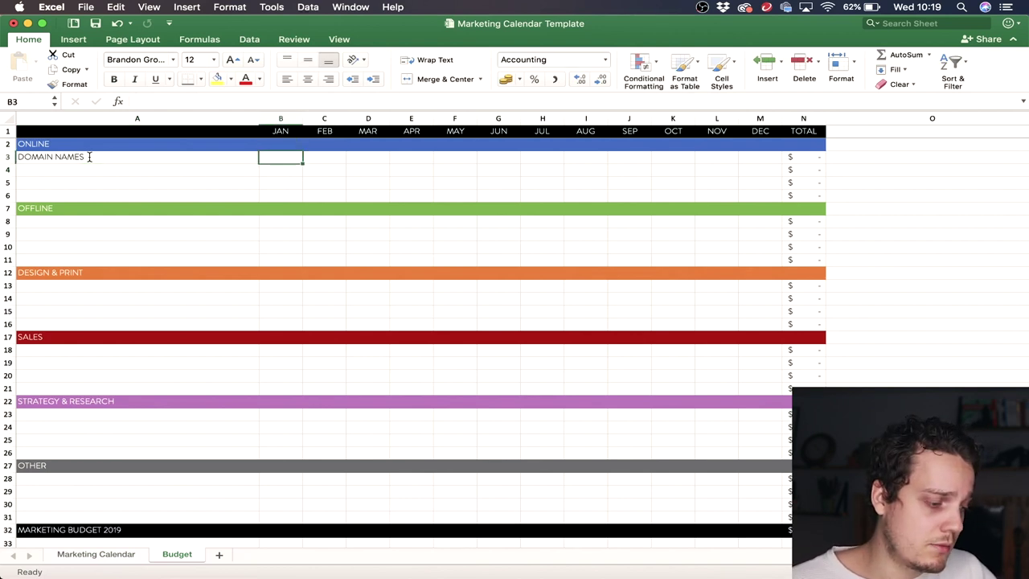
text(150)
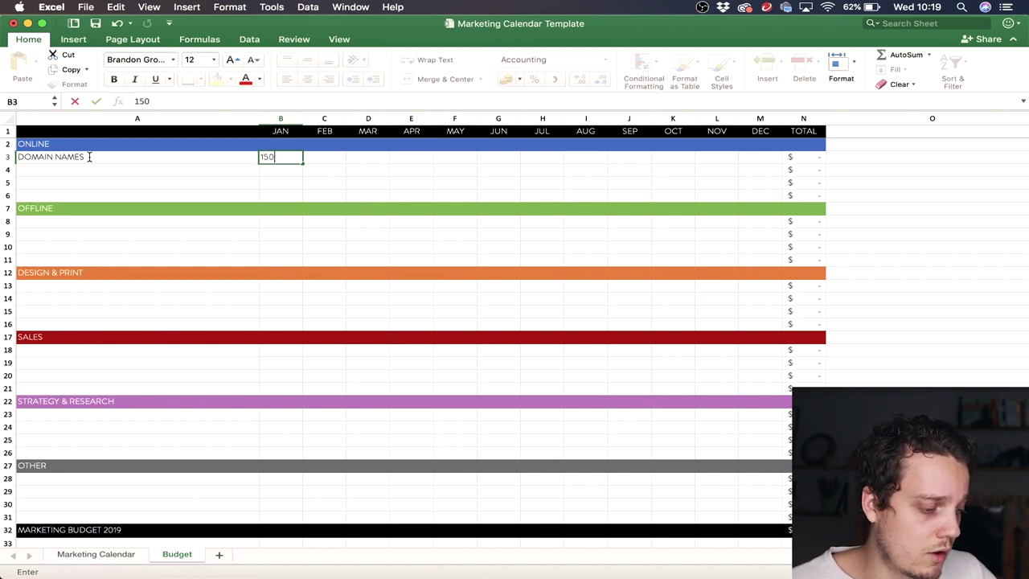
key(Tab)
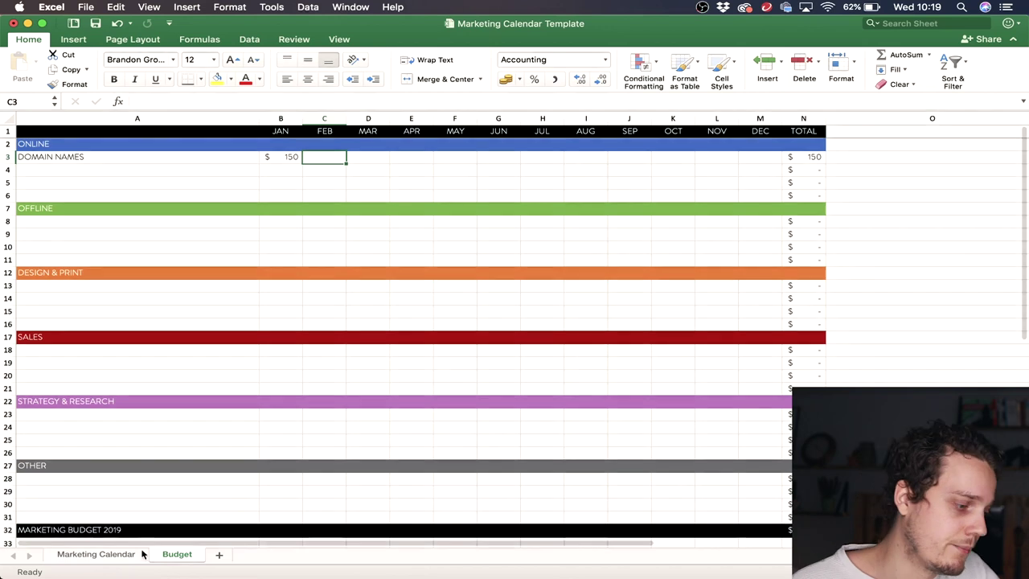
click(101, 554)
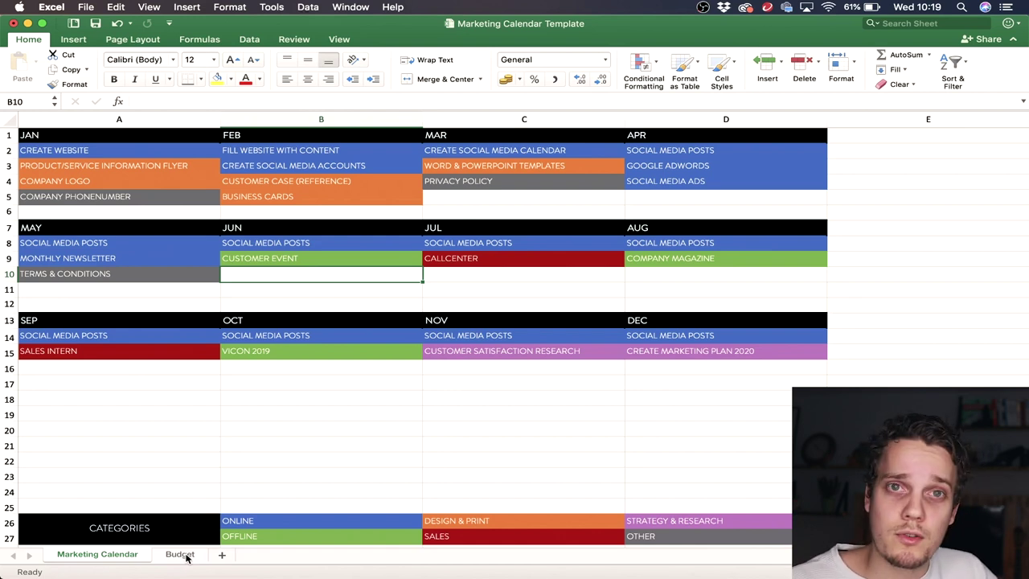
Add a LOGO line under DESIGN & PRINT with 1000 for January.
click(185, 557)
click(182, 286)
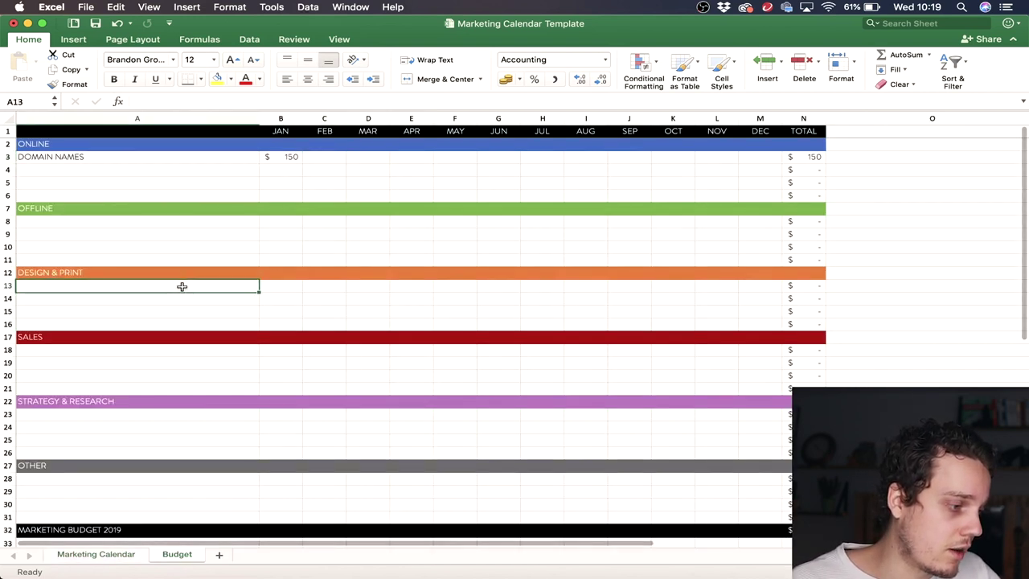
text(LOGO)
key(Tab)
text(1000)
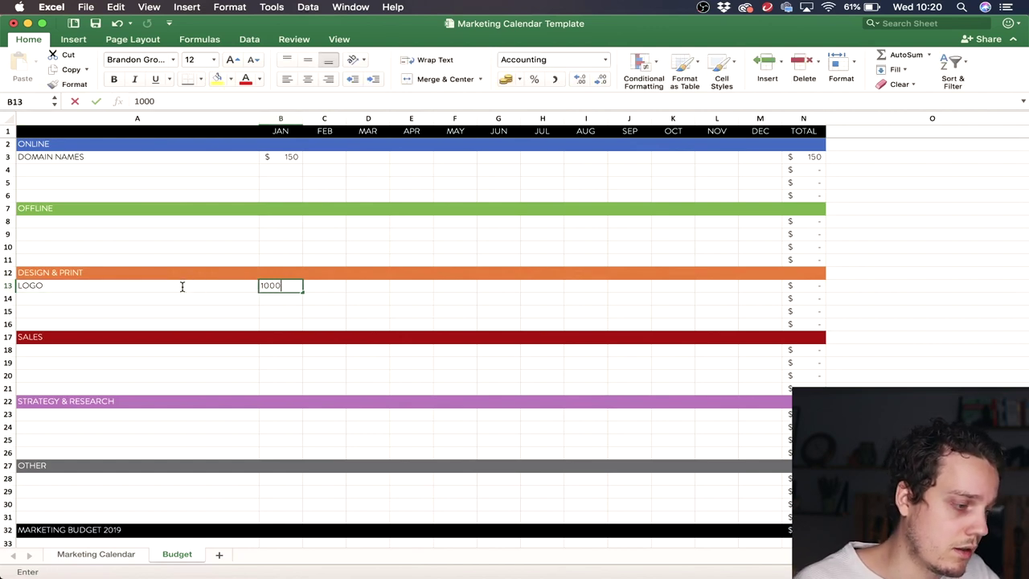
key(Return)
Add a PRINTING line below LOGO and move to its January cost cell.
click(98, 555)
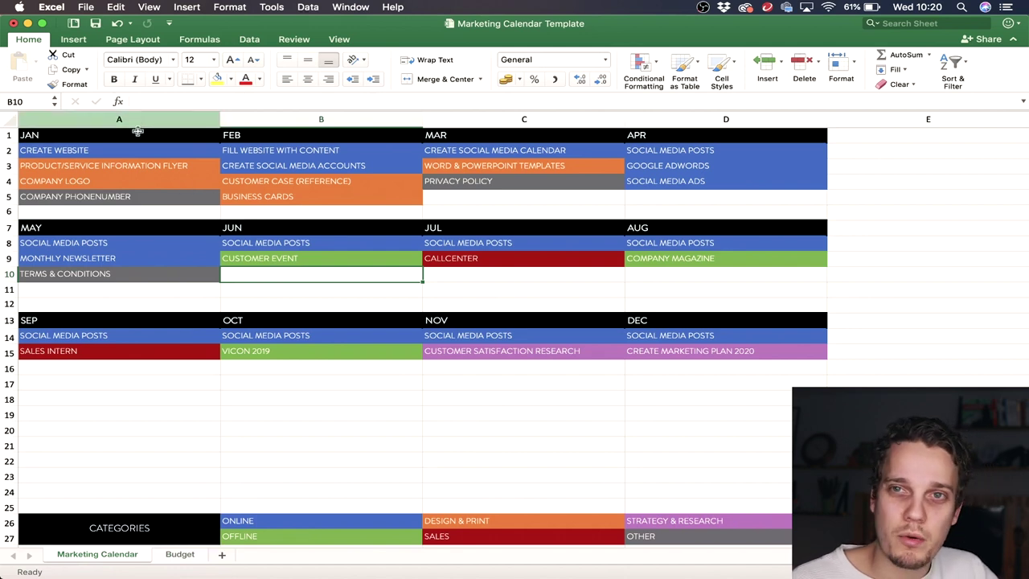
click(183, 554)
click(64, 298)
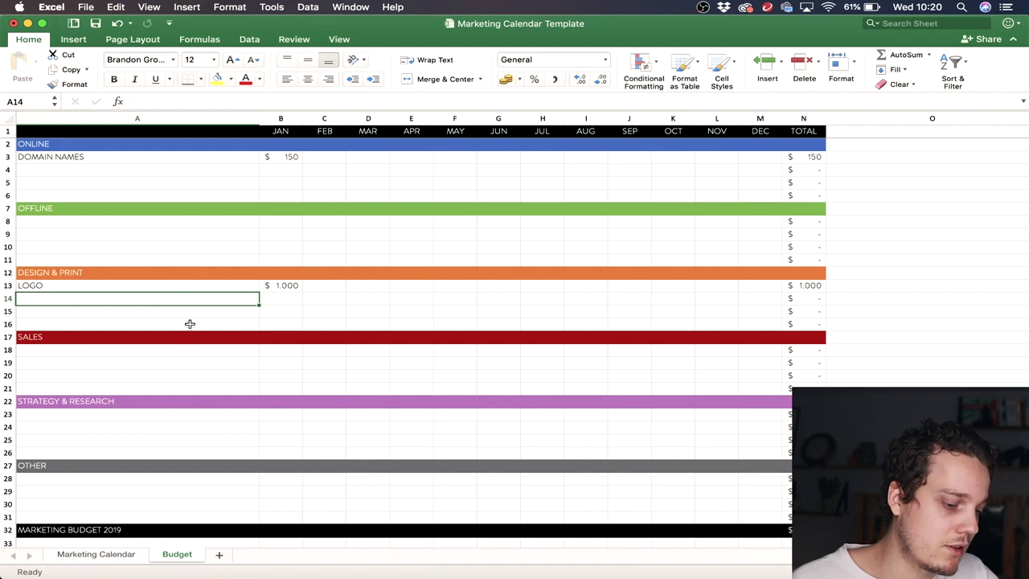
text(PRINTING)
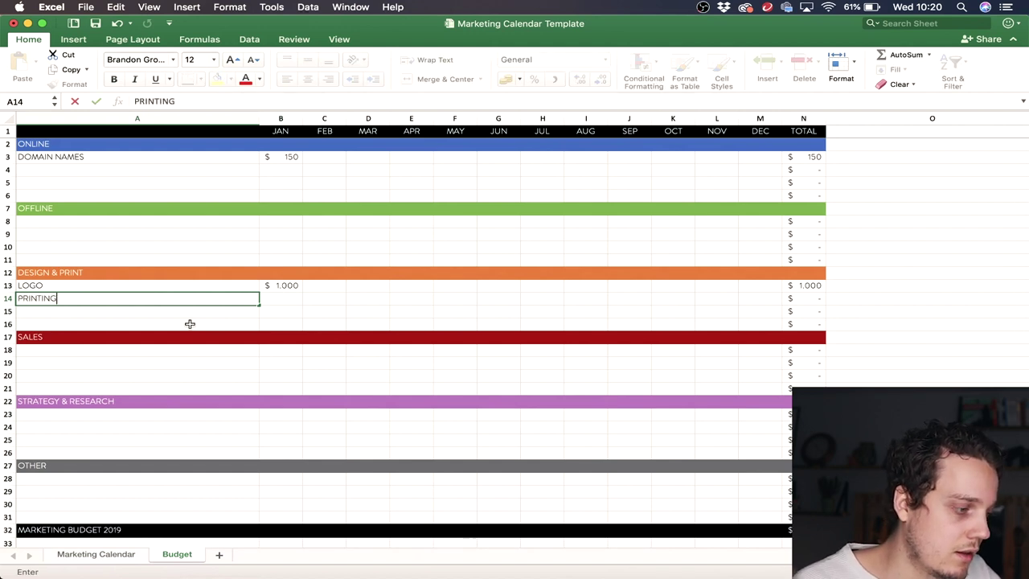
key(Tab)
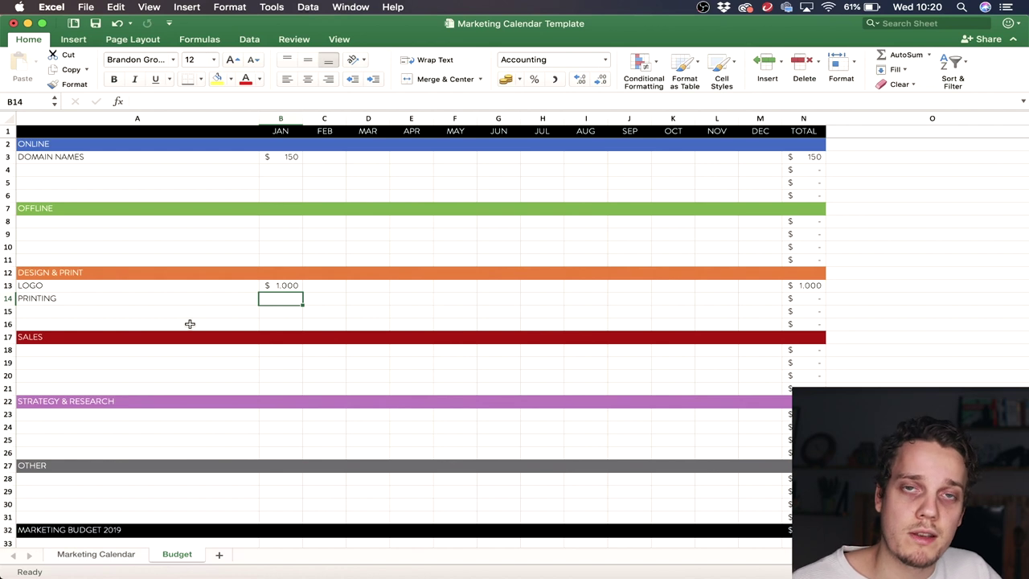
key(Left)
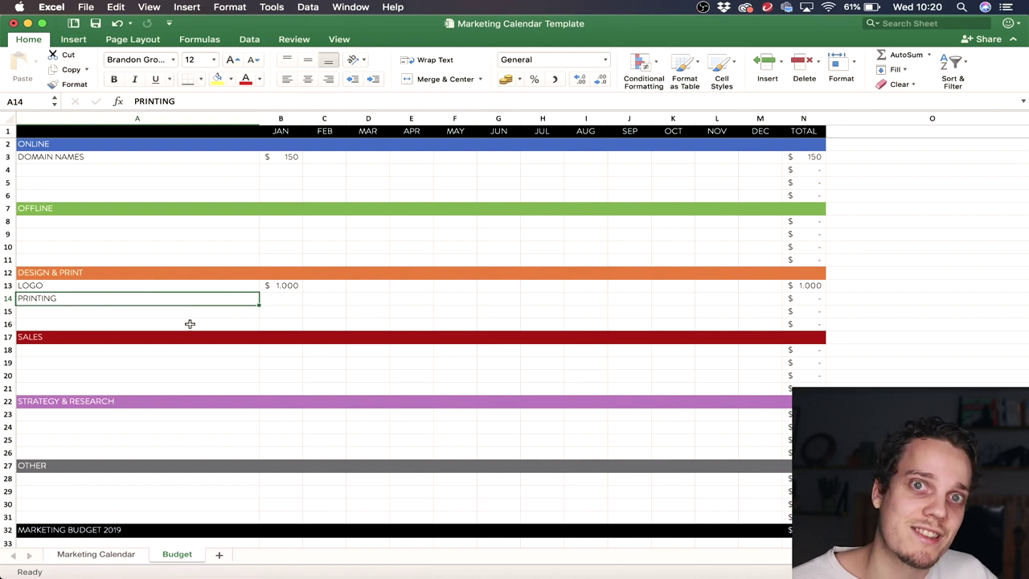
key(Right)
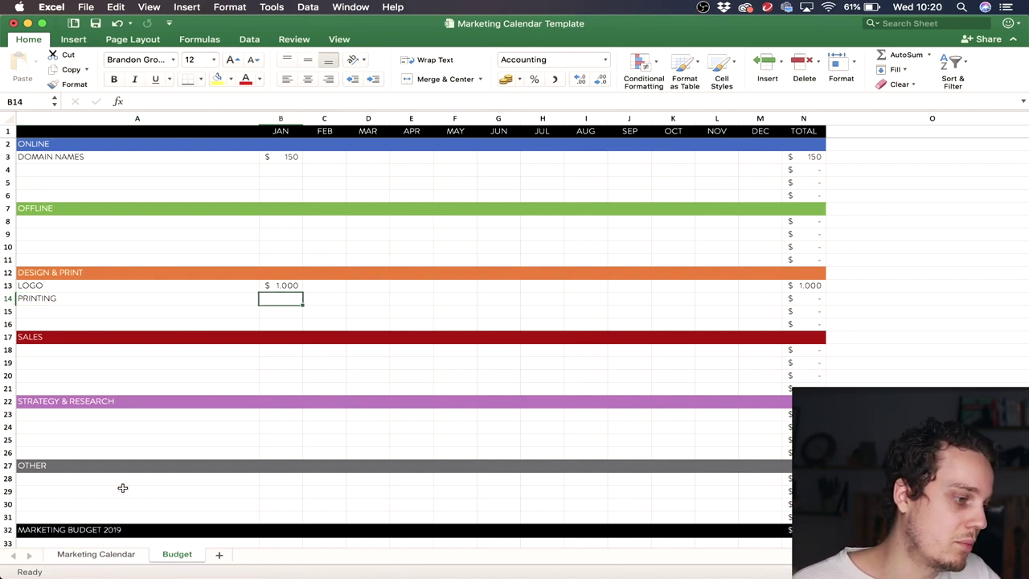
Enter 50 as PRINTING's January cost after checking the calendar.
click(111, 558)
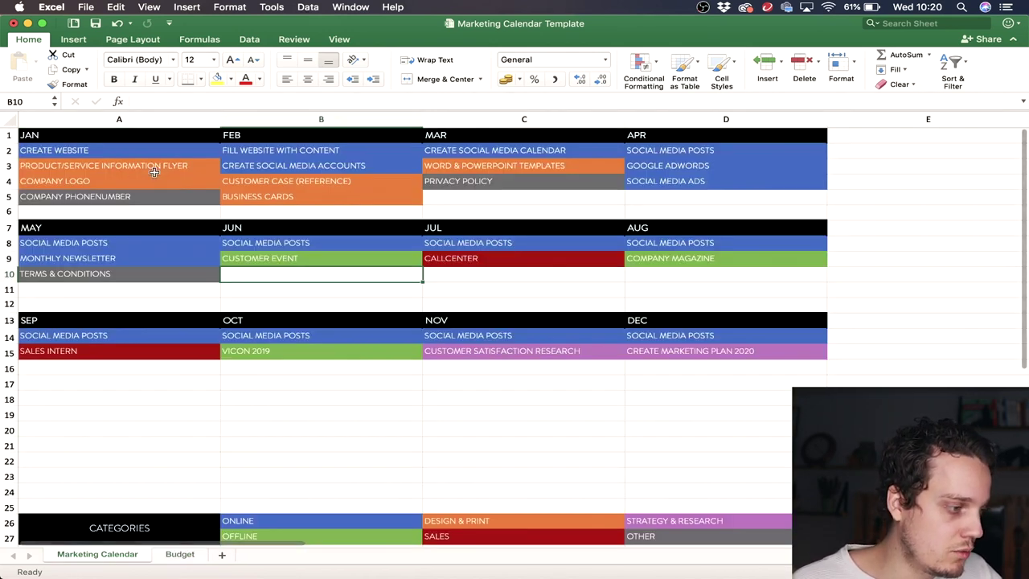
click(188, 555)
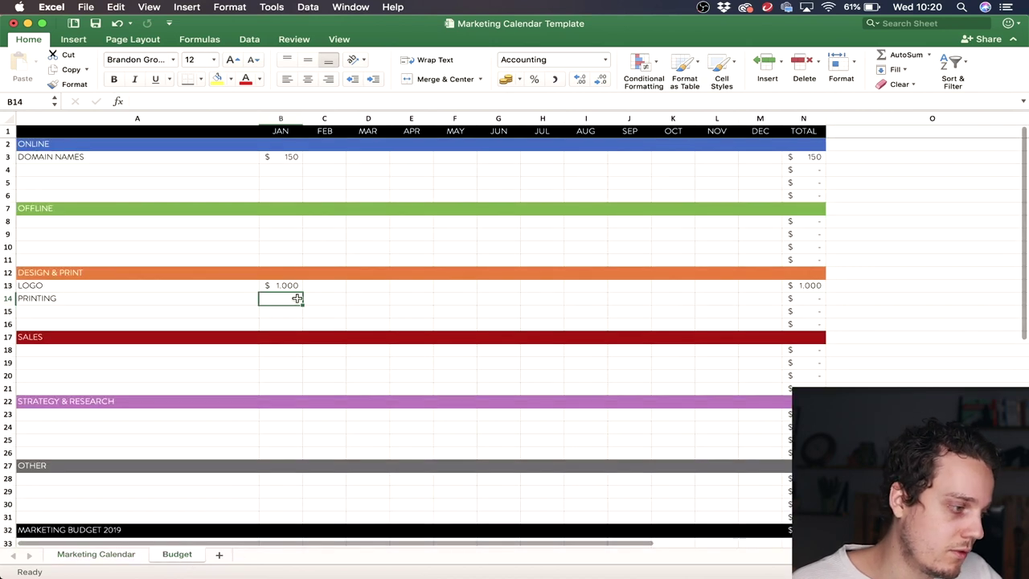
text(50)
key(Return)
Enter 100 as PRINTING's February cost, then view CALLCENTER under JUL on the calendar.
click(122, 556)
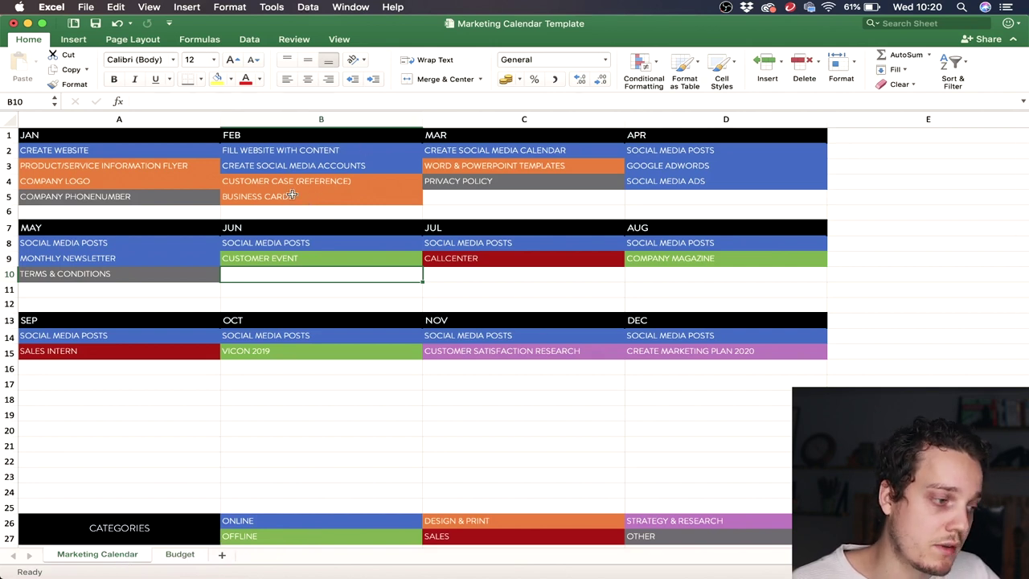
click(179, 554)
click(326, 297)
text(19)
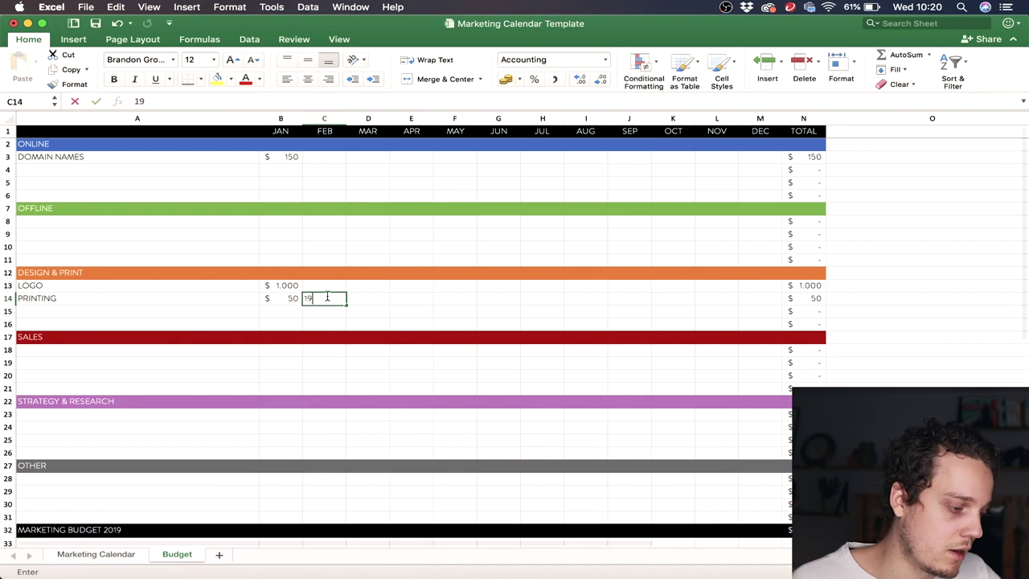
text(00)
key(Return)
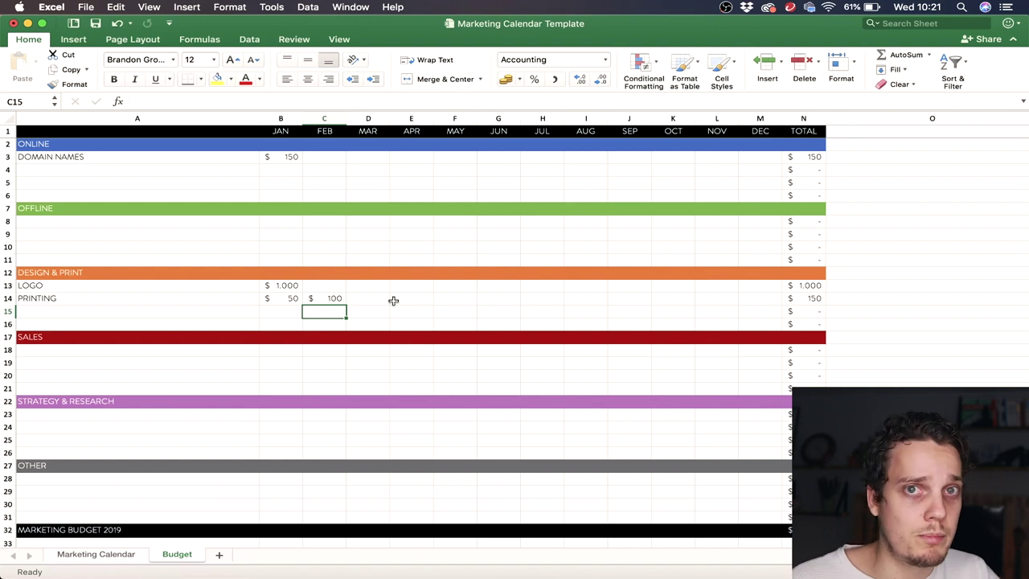
click(92, 554)
click(466, 258)
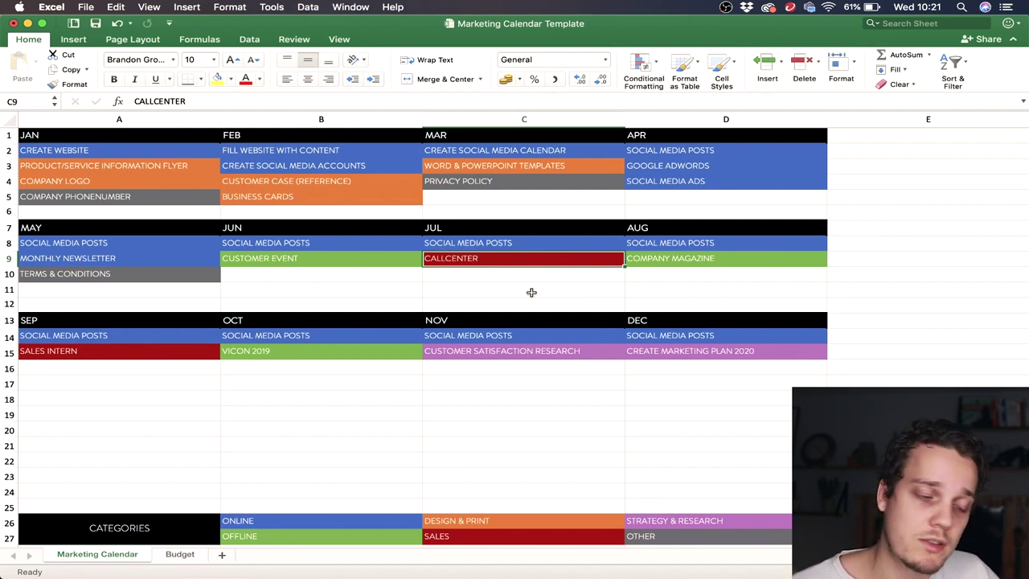
Add CALLCENTER as the first line under SALES on the Budget sheet.
click(180, 553)
click(72, 349)
text(CALLCENTER)
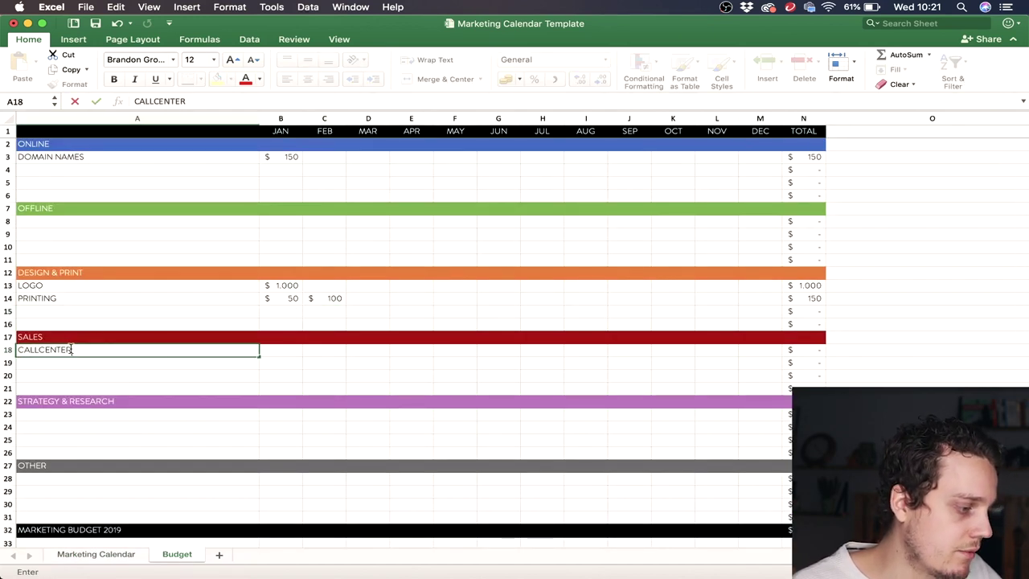
key(Tab)
key(Tab)
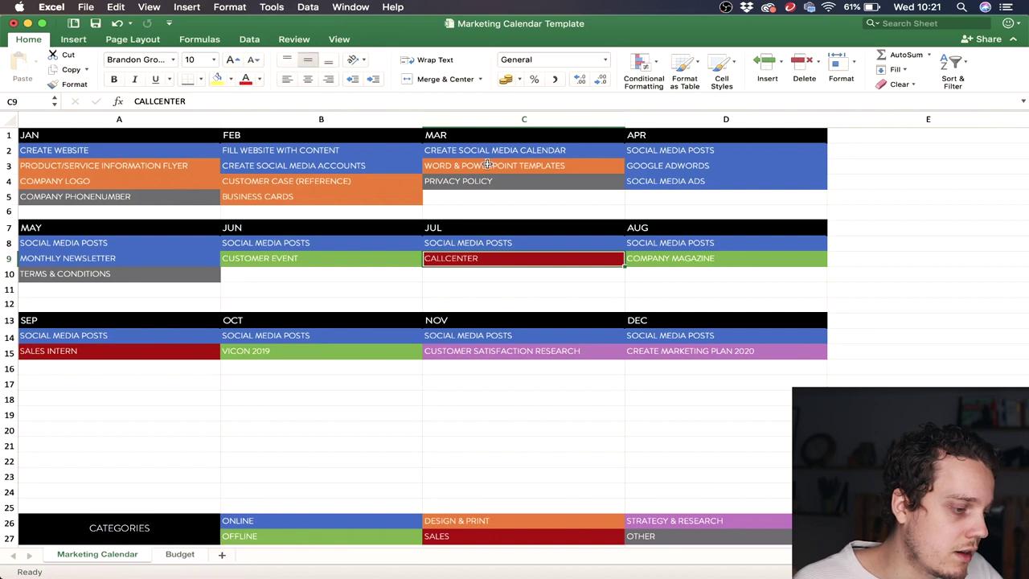
Budget 10000 for CALLCENTER in July (H18).
click(183, 555)
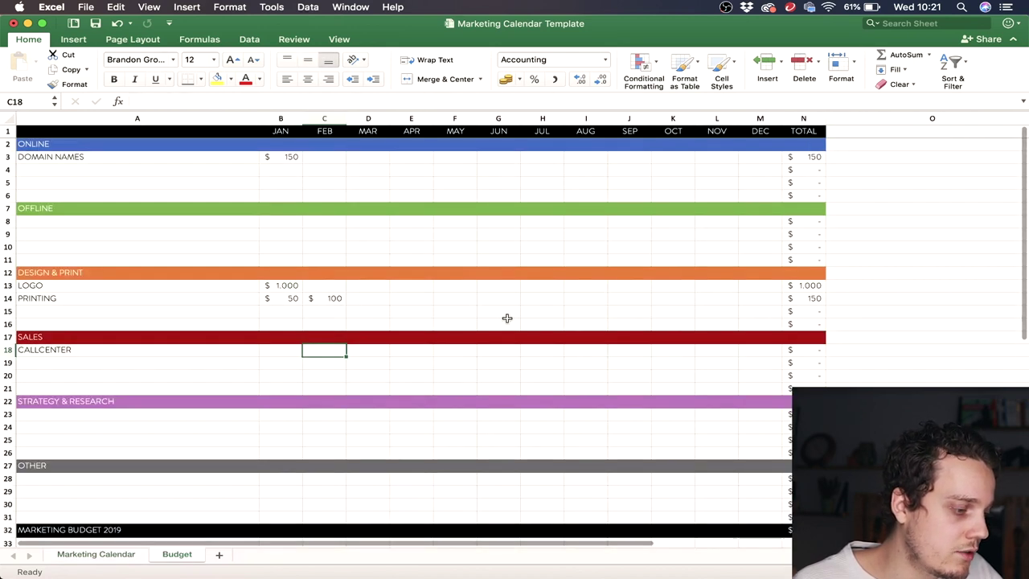
click(538, 352)
text(10000)
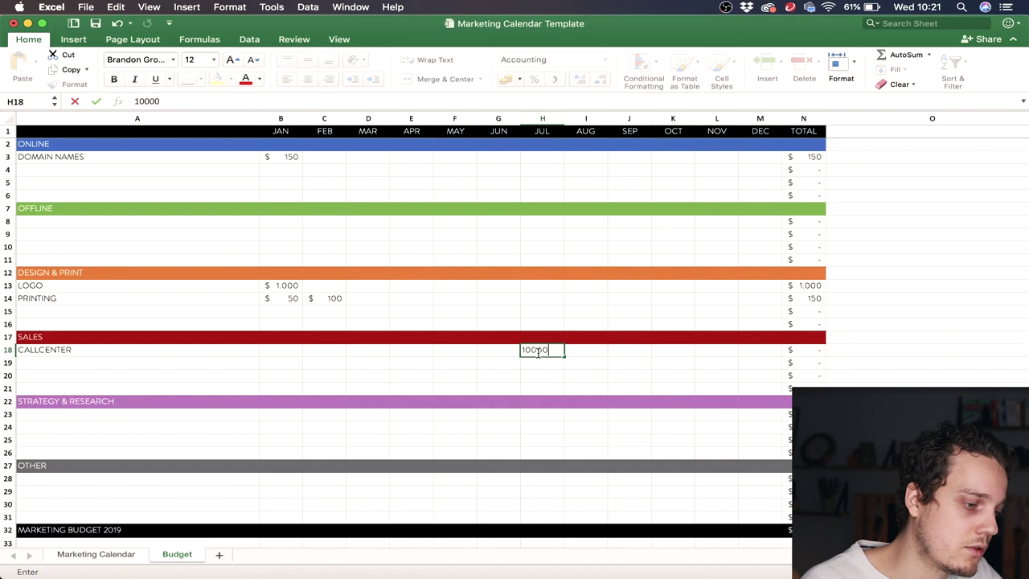
key(Return)
click(587, 400)
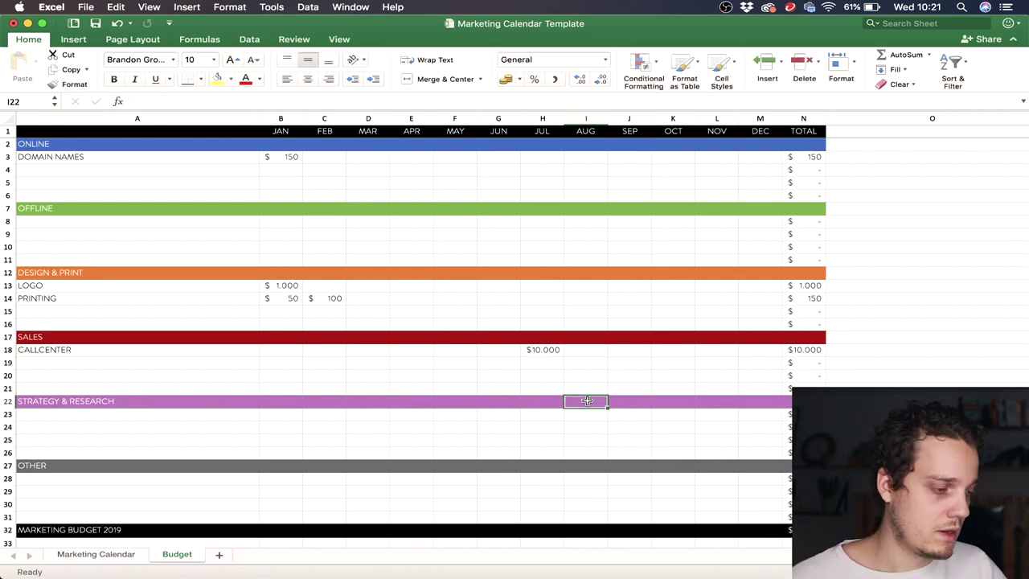
scroll(683, 431, down, 1)
scroll(515, 321, left, 1)
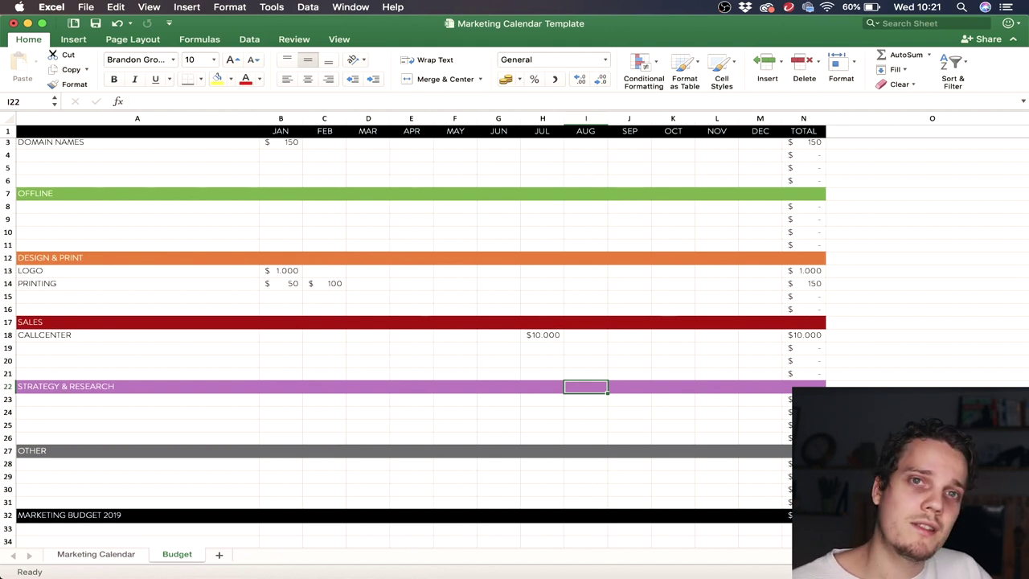
click(619, 299)
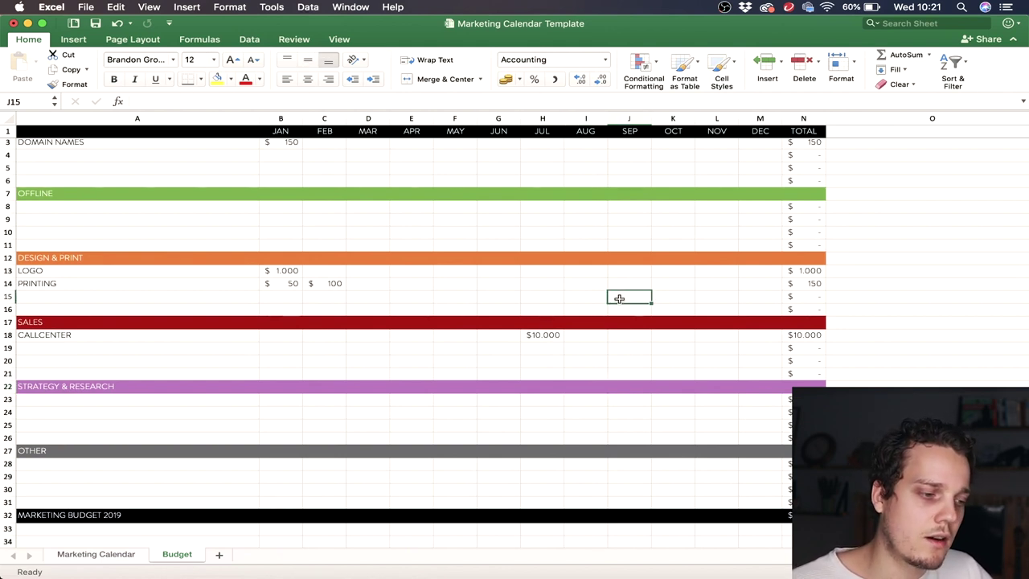
key(Down)
key(Down)
key(Down)
key(Left)
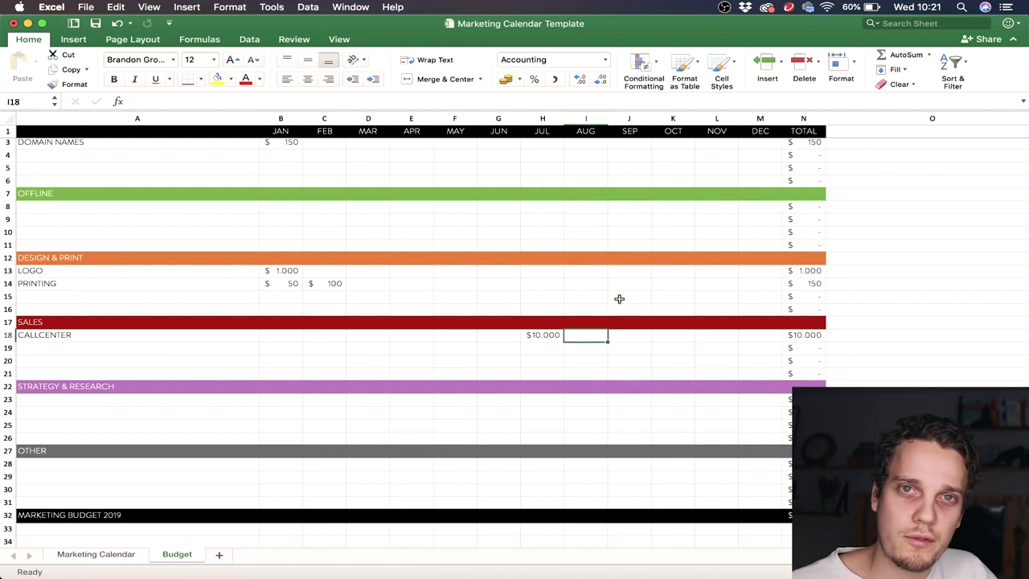
key(Left)
key(Left)
key(Left)
key(Right)
key(Right)
key(Left)
key(Left)
key(Left)
key(Left)
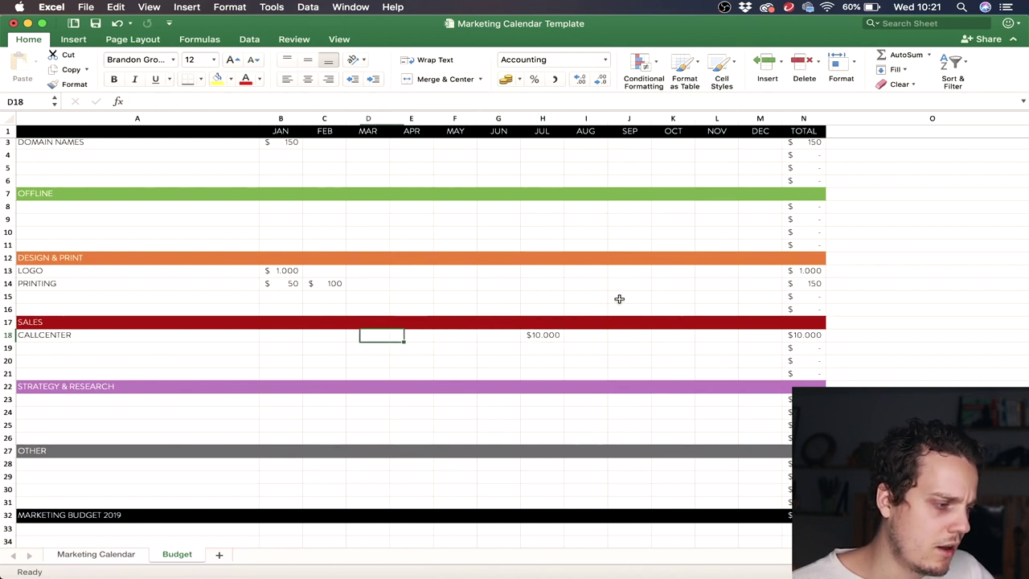
key(Left)
key(Left)
key(Left)
key(Right)
key(Right)
key(Right)
key(Right)
key(Right)
key(Right)
key(Right)
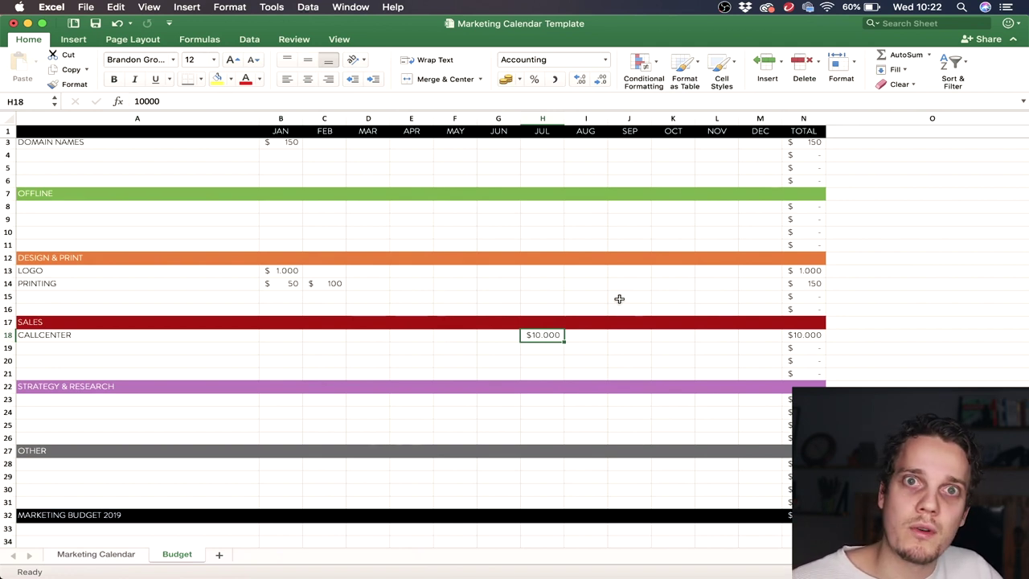
key(Left)
key(Right)
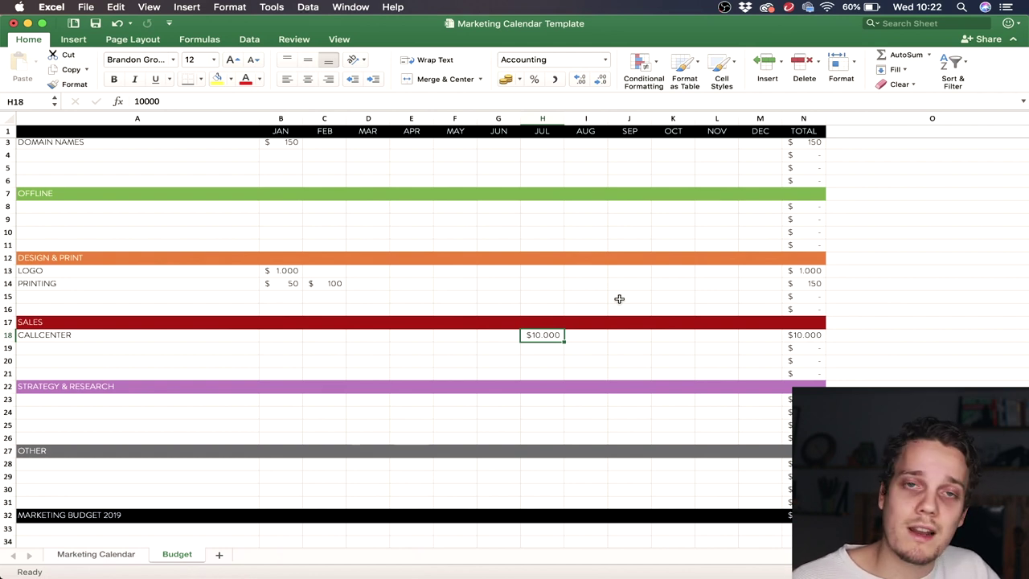
key(Left)
key(Right)
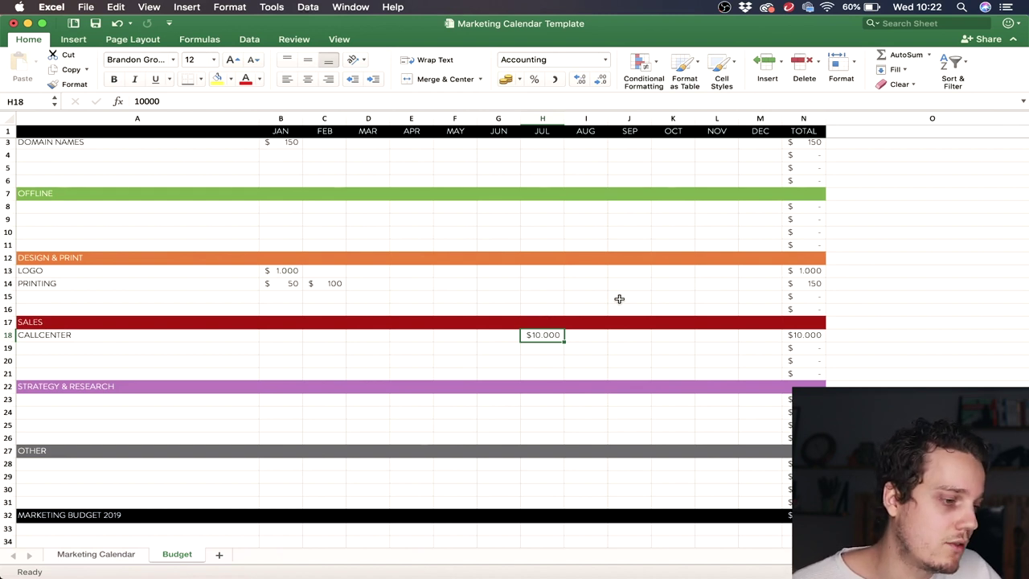
scroll(618, 298, up, 1)
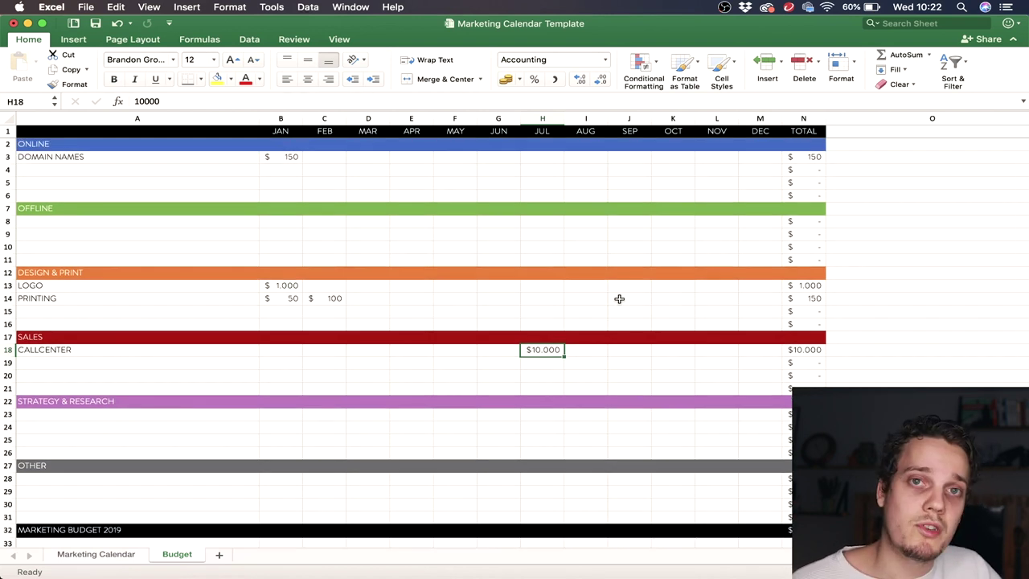